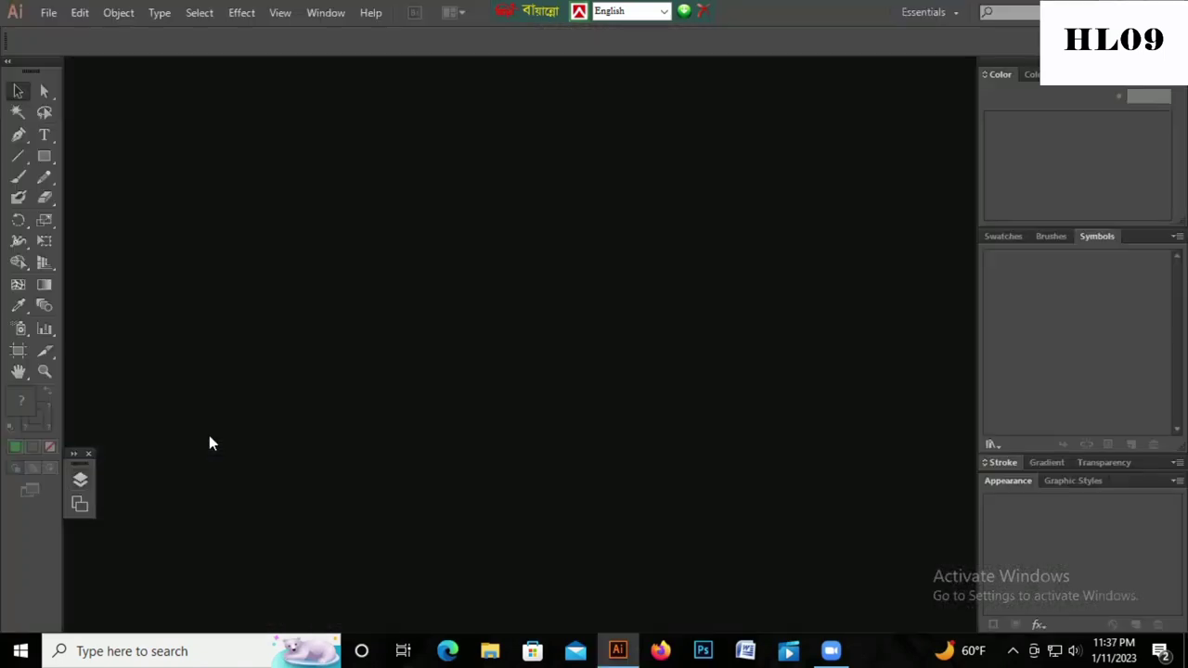
Step: Close the small floating Layers/Artboards panel so only an empty workspace remains
{"action": "left_click", "coordinate": [88, 454]}
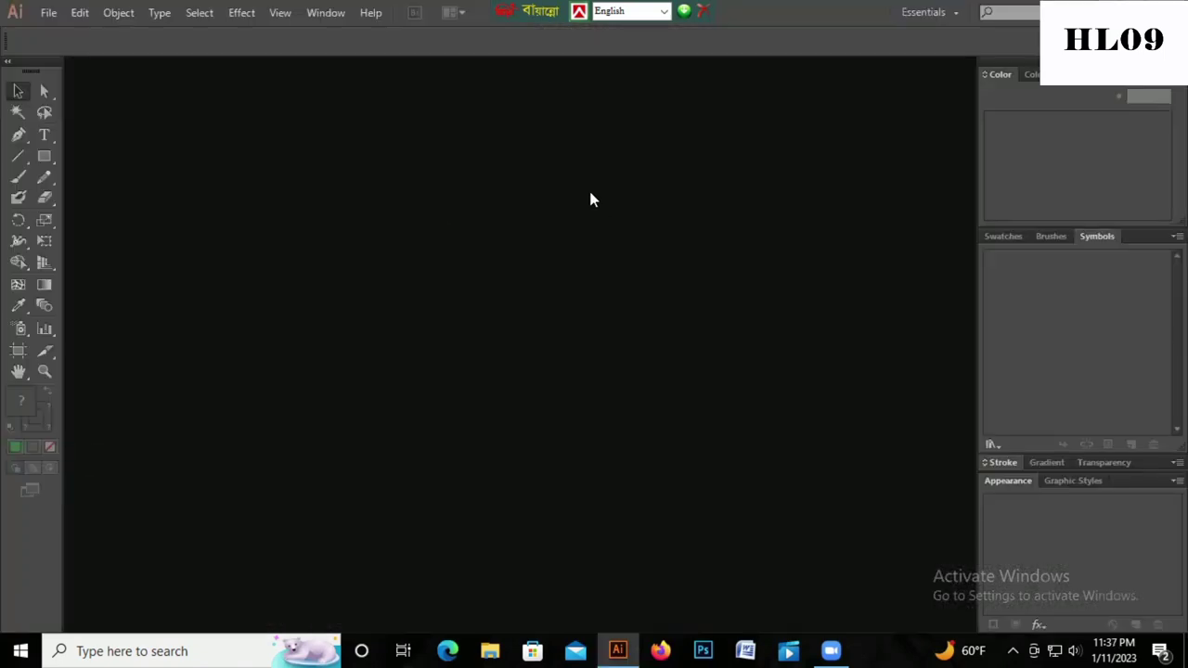
{"action": "left_click", "coordinate": [49, 12]}
Step: Start a new document named Pran Logo with the Print profile, A4 size and inches
{"action": "left_click", "coordinate": [48, 12]}
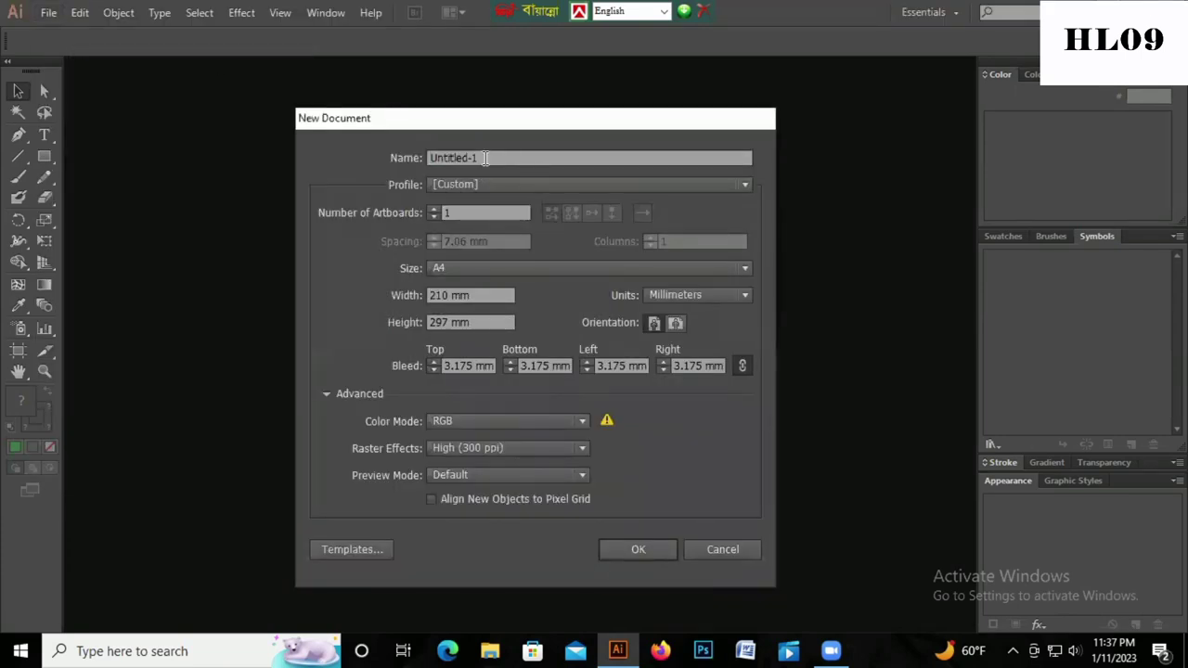
{"action": "left_click", "coordinate": [485, 158]}
{"action": "type", "text": "Pran Logo"}
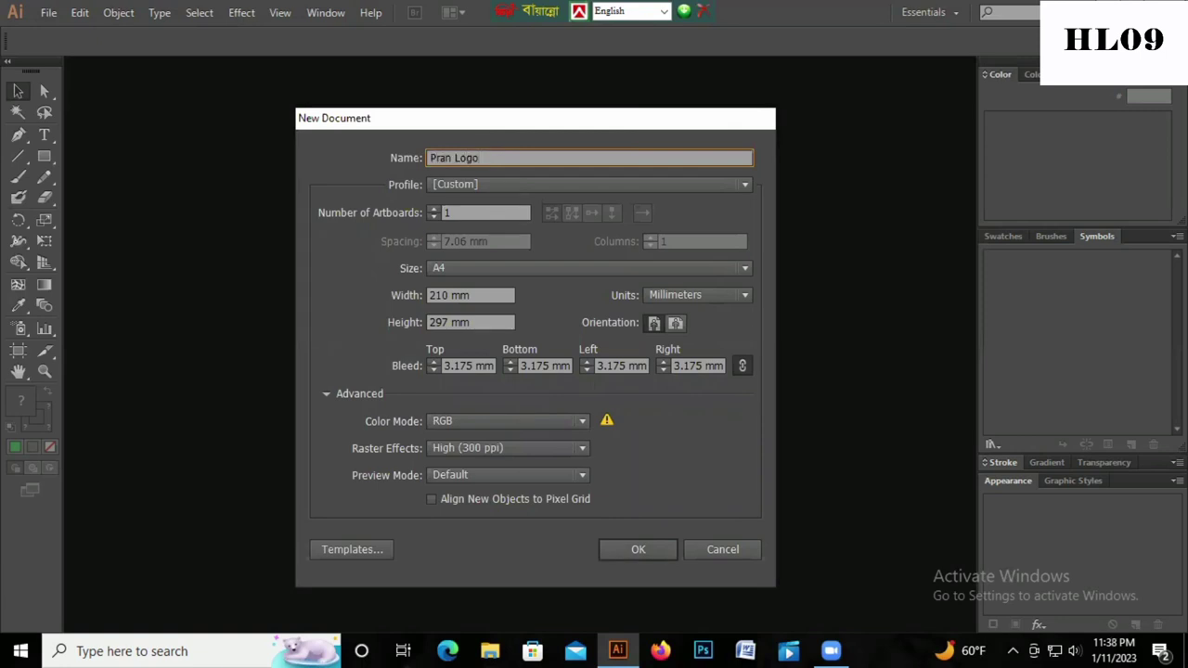
{"action": "left_click", "coordinate": [495, 184]}
{"action": "left_click", "coordinate": [496, 226]}
{"action": "left_click", "coordinate": [697, 268]}
{"action": "left_click", "coordinate": [705, 363]}
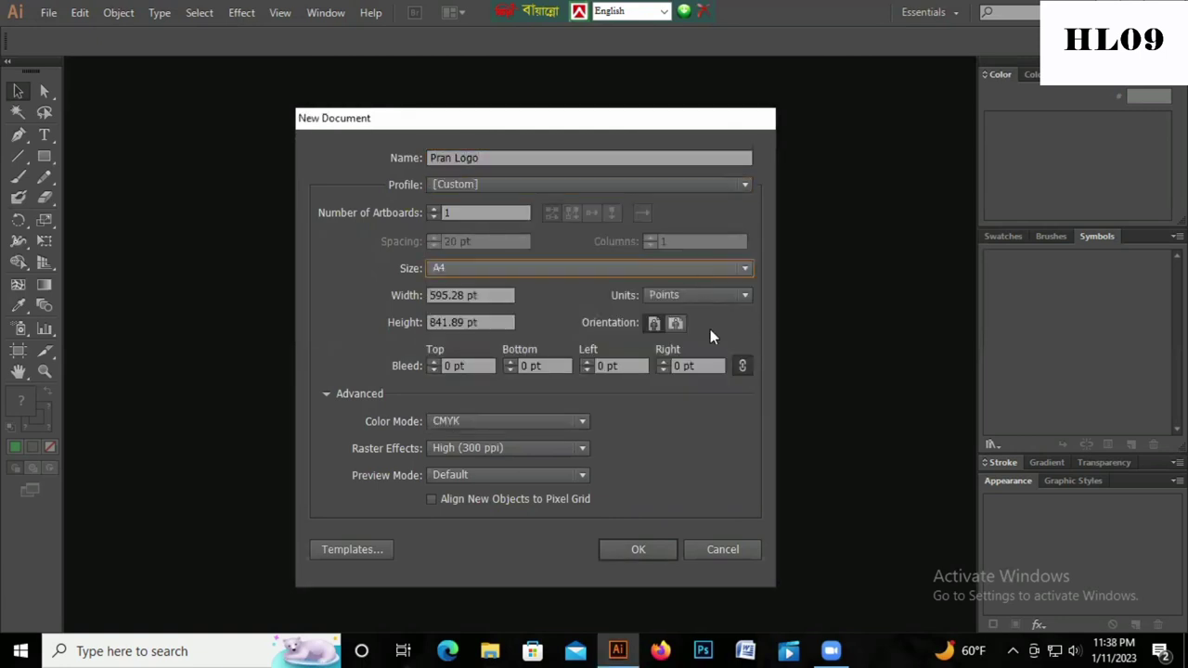
{"action": "left_click", "coordinate": [716, 295]}
{"action": "left_click", "coordinate": [670, 350]}
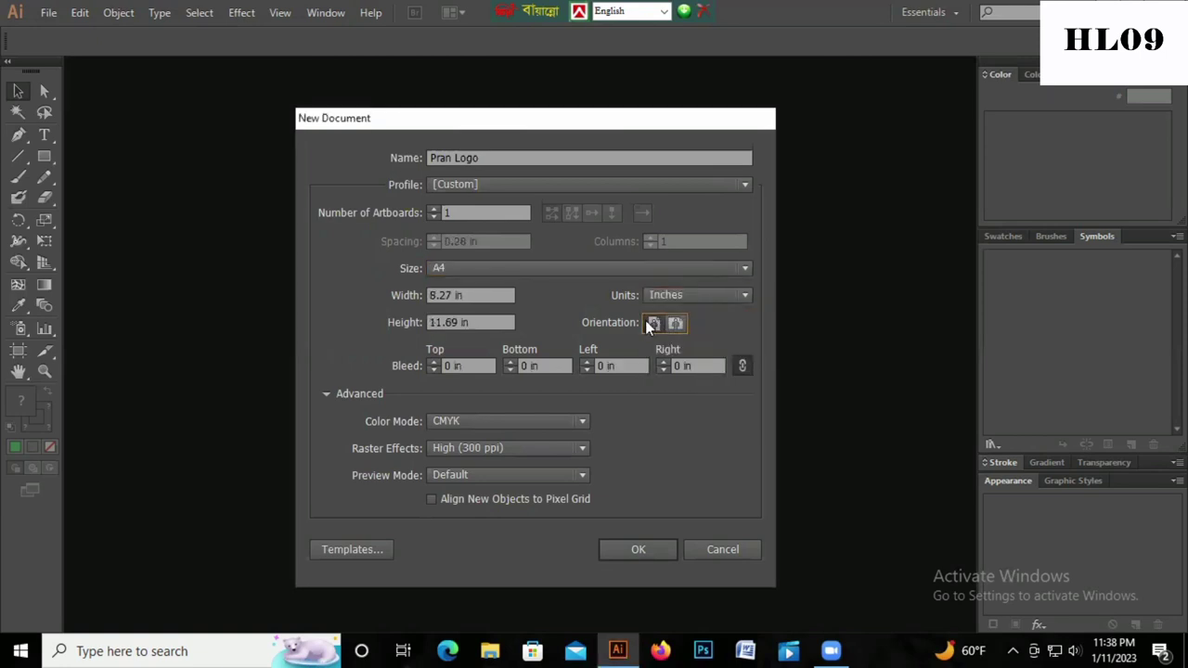
Step: Confirm CMYK colour mode and the advanced options, create the document and zoom in
{"action": "left_click", "coordinate": [555, 421]}
{"action": "left_click", "coordinate": [519, 448]}
{"action": "left_click", "coordinate": [567, 475]}
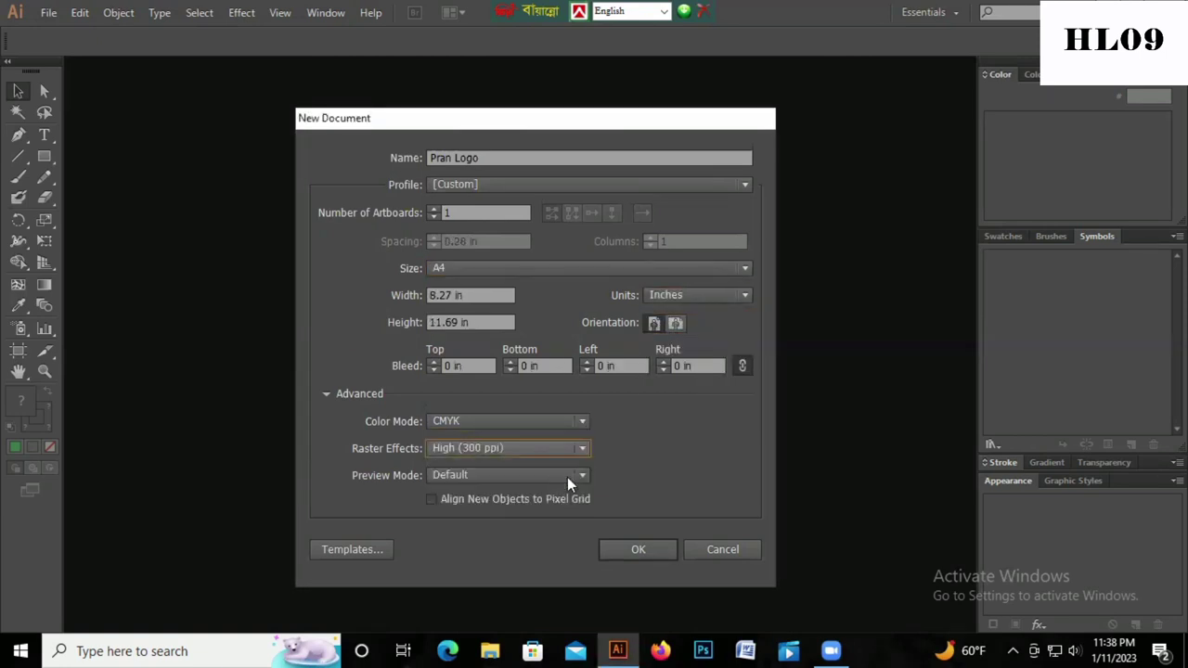
{"action": "left_click", "coordinate": [475, 501]}
{"action": "key", "text": "Return"}
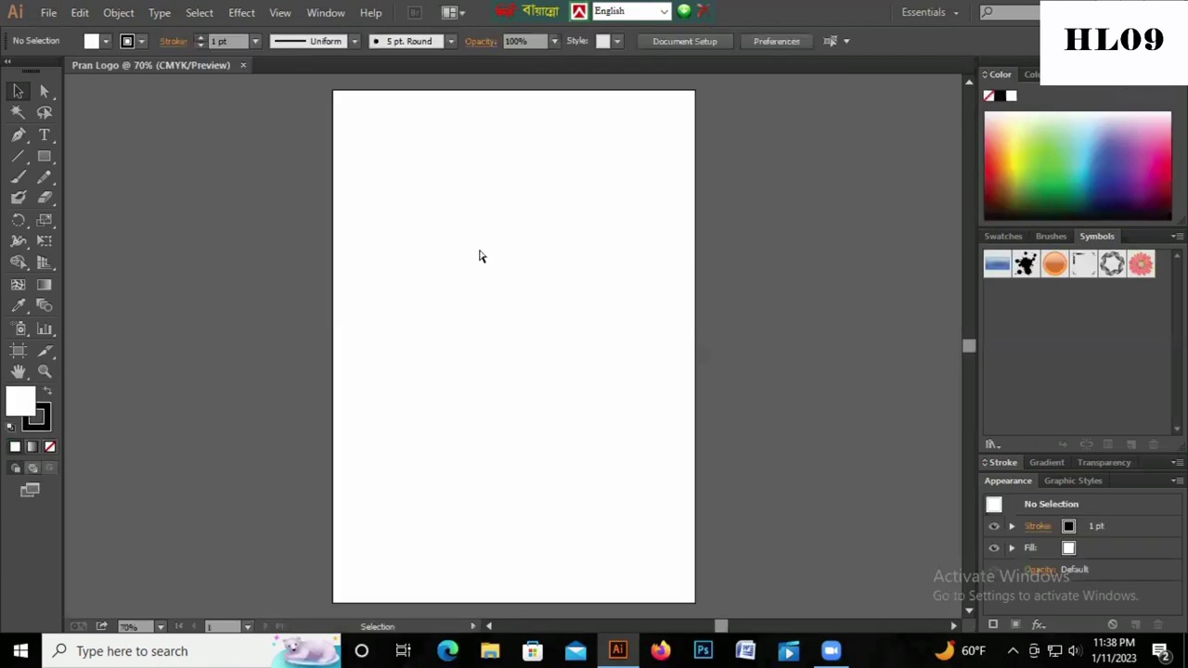
{"action": "key", "text": "ctrl+plus"}
{"action": "key", "text": "ctrl+plus"}
Step: Show rulers and drag horizontal and vertical guides into a grid over the upper-left artboard
{"action": "key", "text": "ctrl+r"}
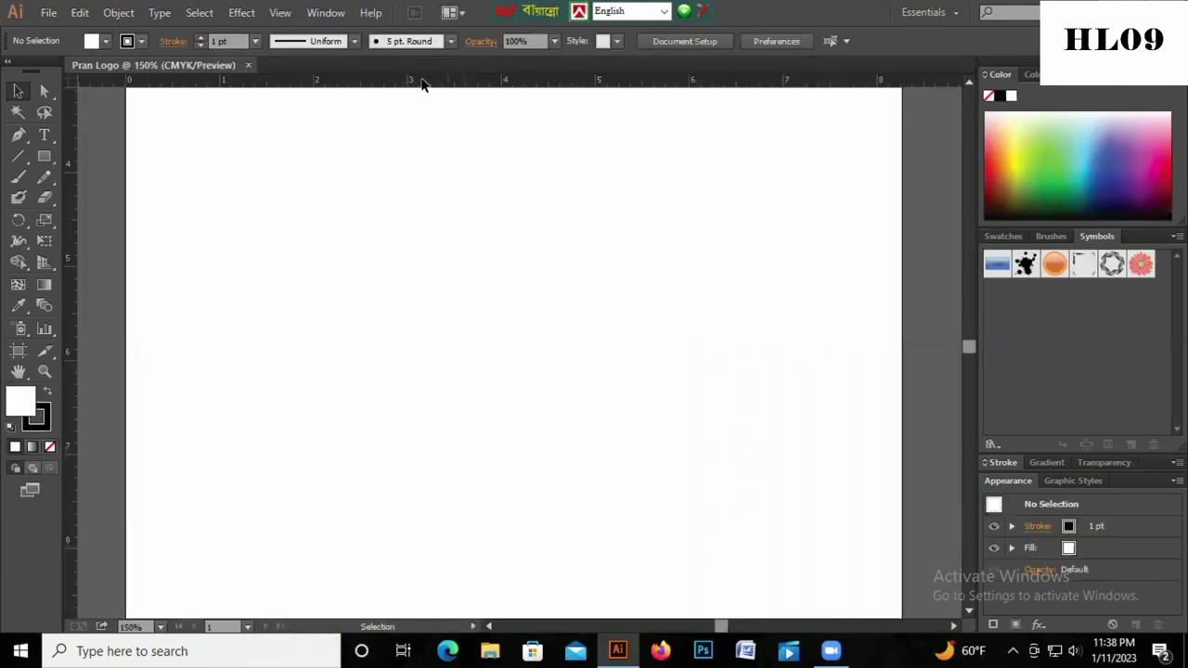
{"action": "left_click_drag", "start_coordinate": [422, 85], "coordinate": [466, 193]}
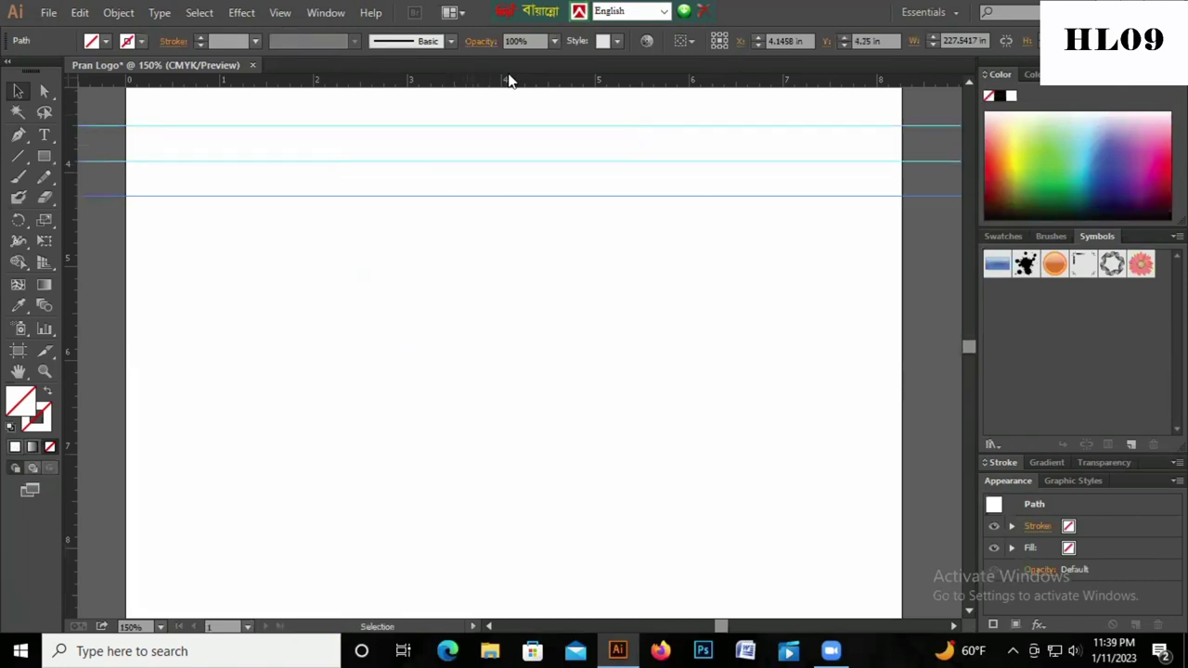
{"action": "left_click_drag", "start_coordinate": [509, 74], "coordinate": [501, 233]}
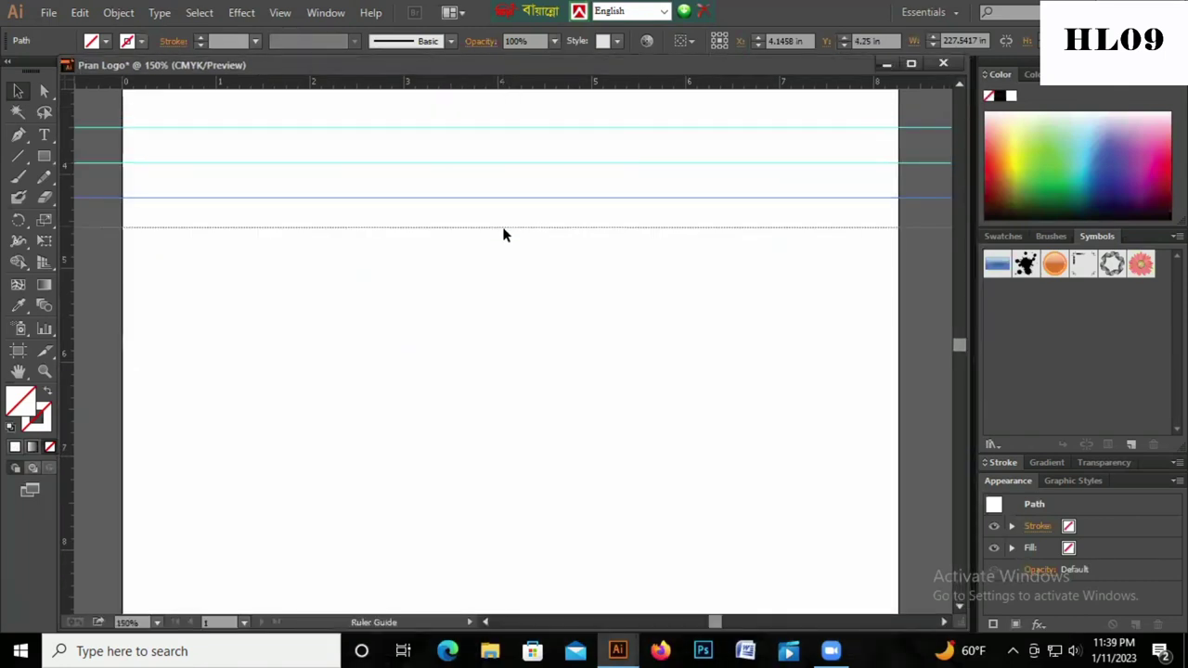
{"action": "left_click_drag", "start_coordinate": [570, 89], "coordinate": [563, 278]}
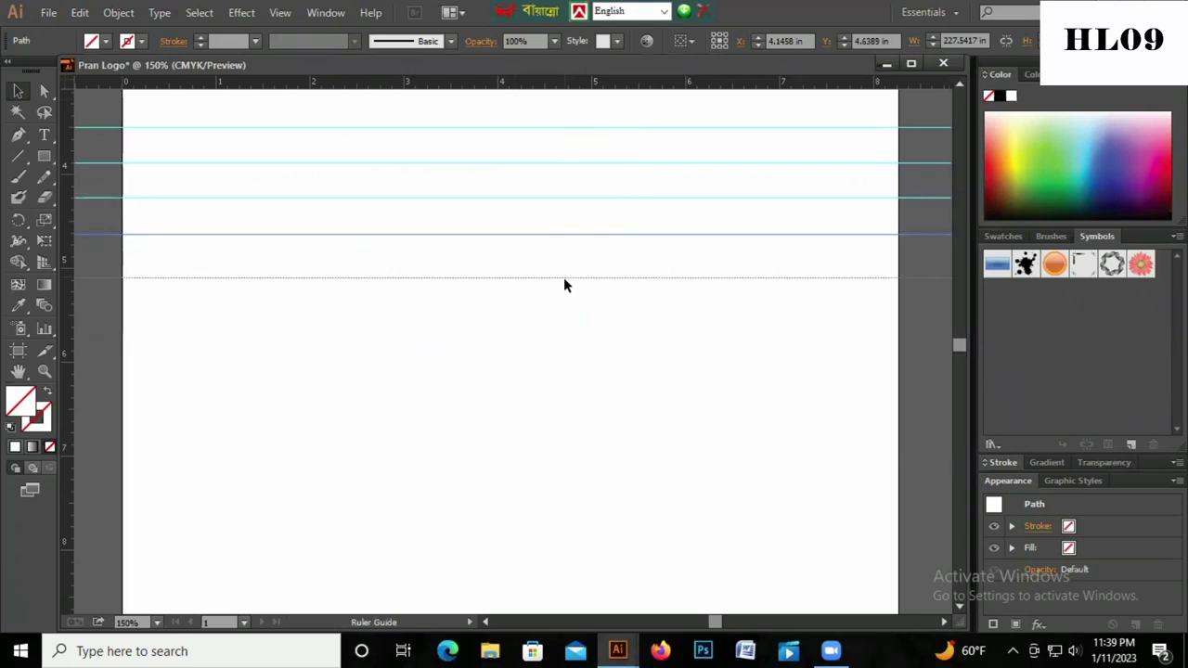
{"action": "left_click_drag", "start_coordinate": [66, 229], "coordinate": [301, 230]}
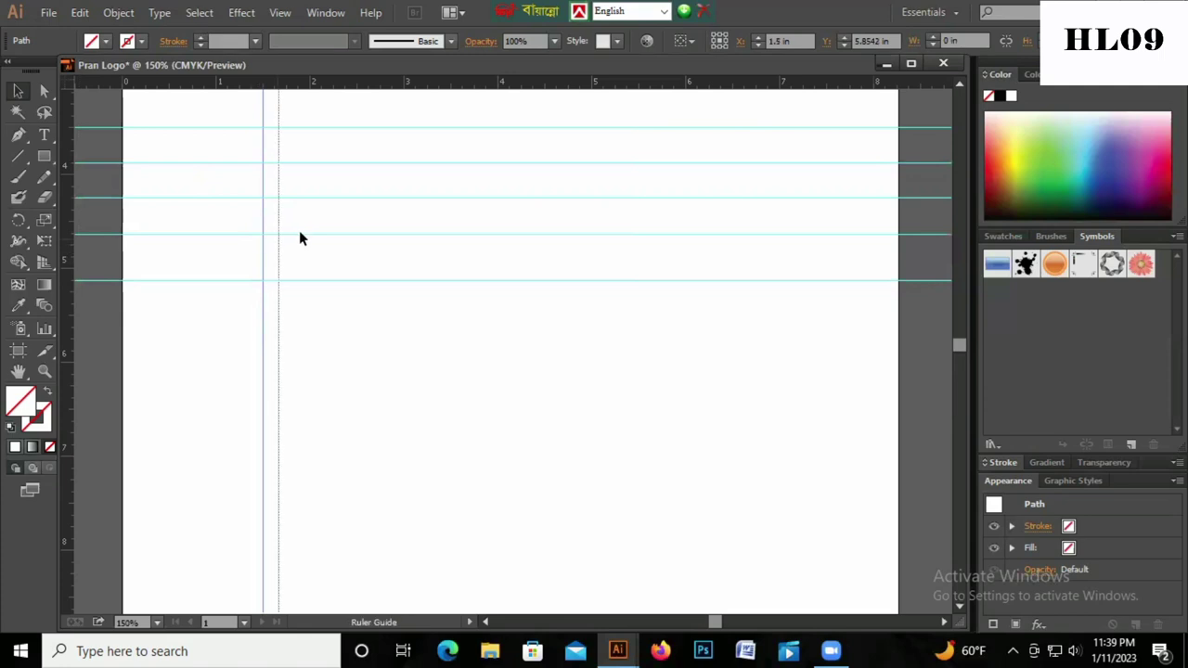
{"action": "left_click_drag", "start_coordinate": [70, 276], "coordinate": [355, 268]}
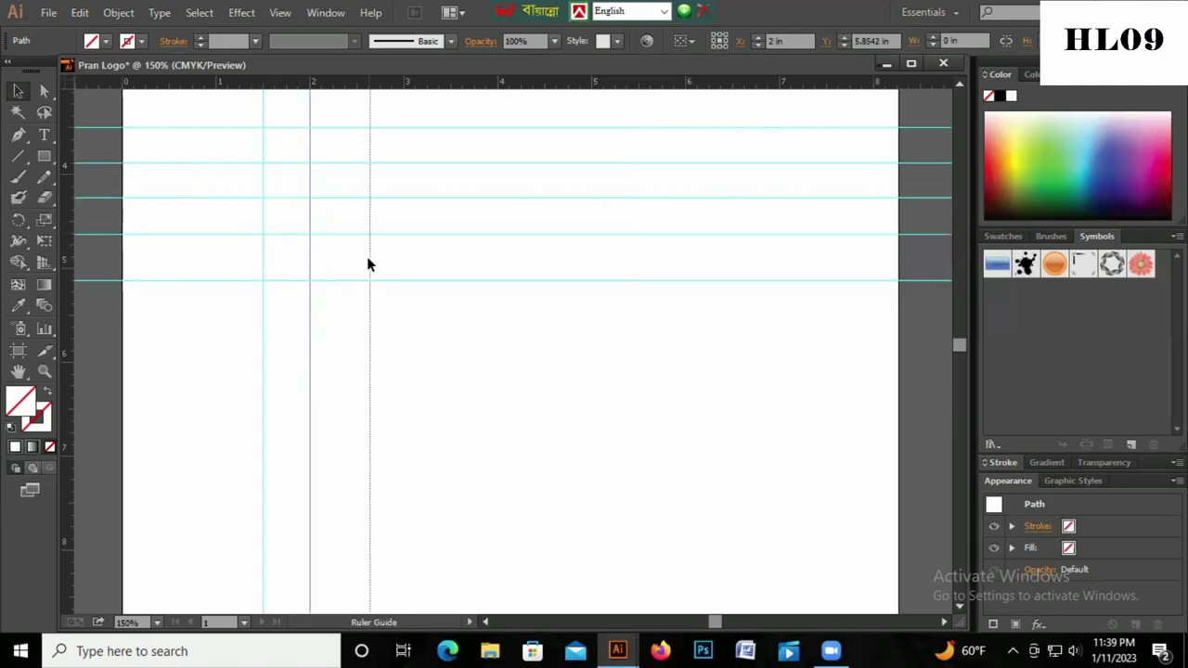
{"action": "left_click_drag", "start_coordinate": [93, 270], "coordinate": [404, 263]}
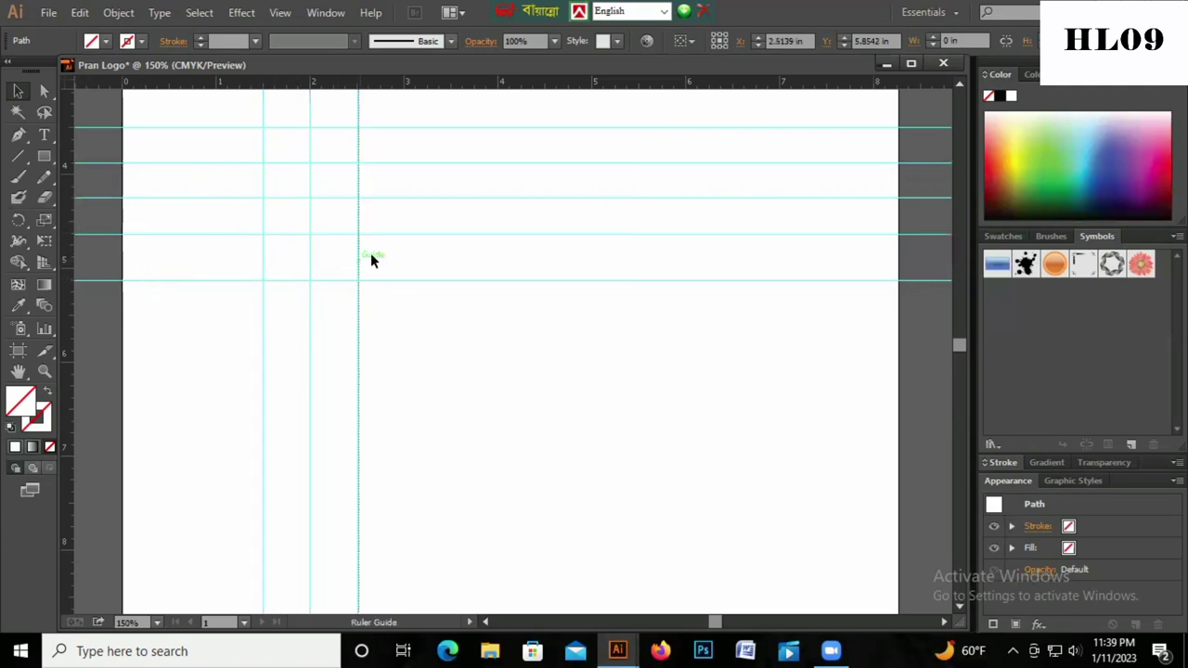
{"action": "left_click_drag", "start_coordinate": [72, 315], "coordinate": [465, 315]}
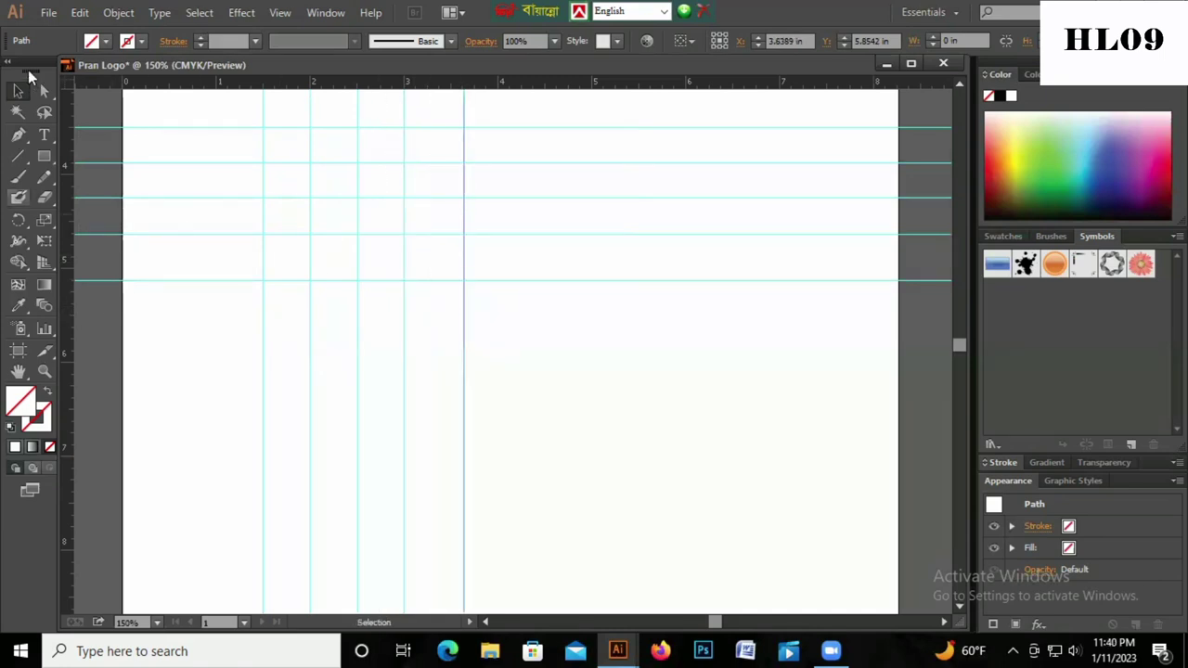
Step: Draw a three-anchor Pen path rising to a peak on guide intersections, with a black 2 pt stroke
{"action": "left_click", "coordinate": [199, 133]}
{"action": "key", "text": "p"}
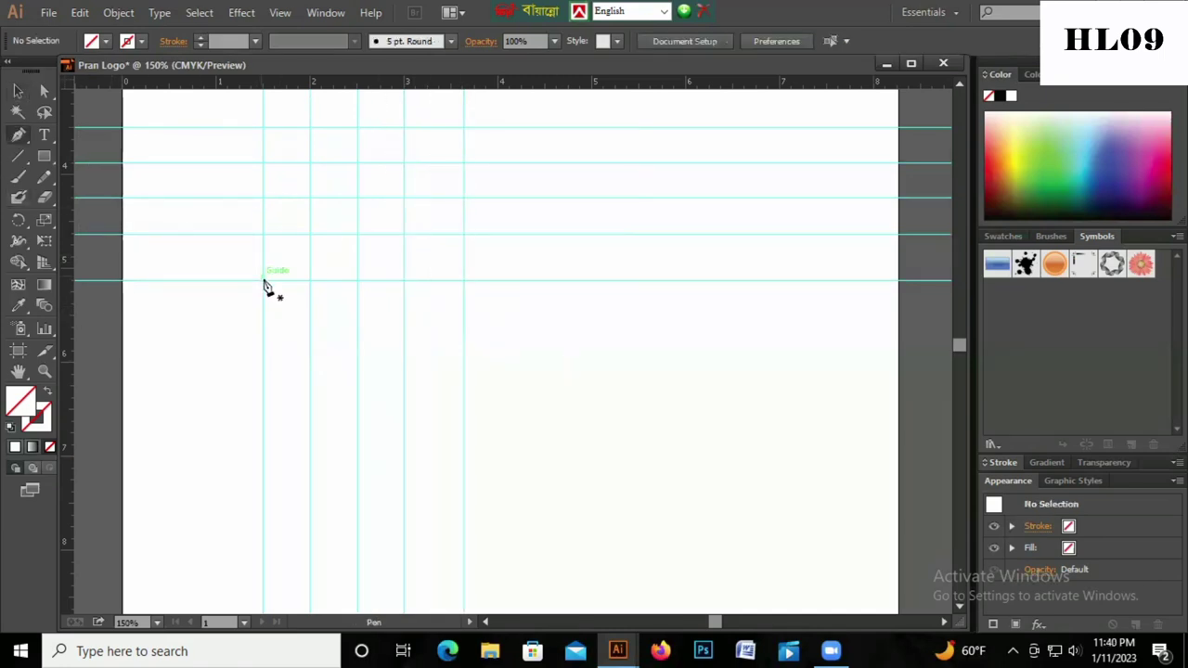
{"action": "left_click", "coordinate": [262, 279]}
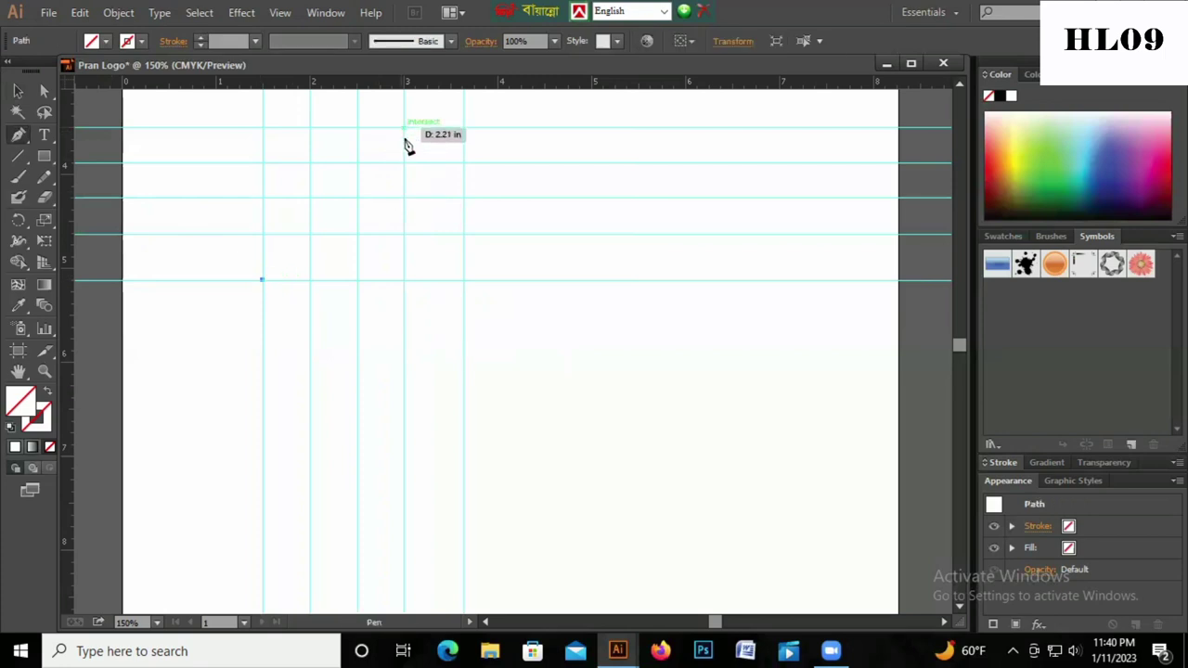
{"action": "left_click", "coordinate": [404, 127]}
{"action": "left_click", "coordinate": [463, 162]}
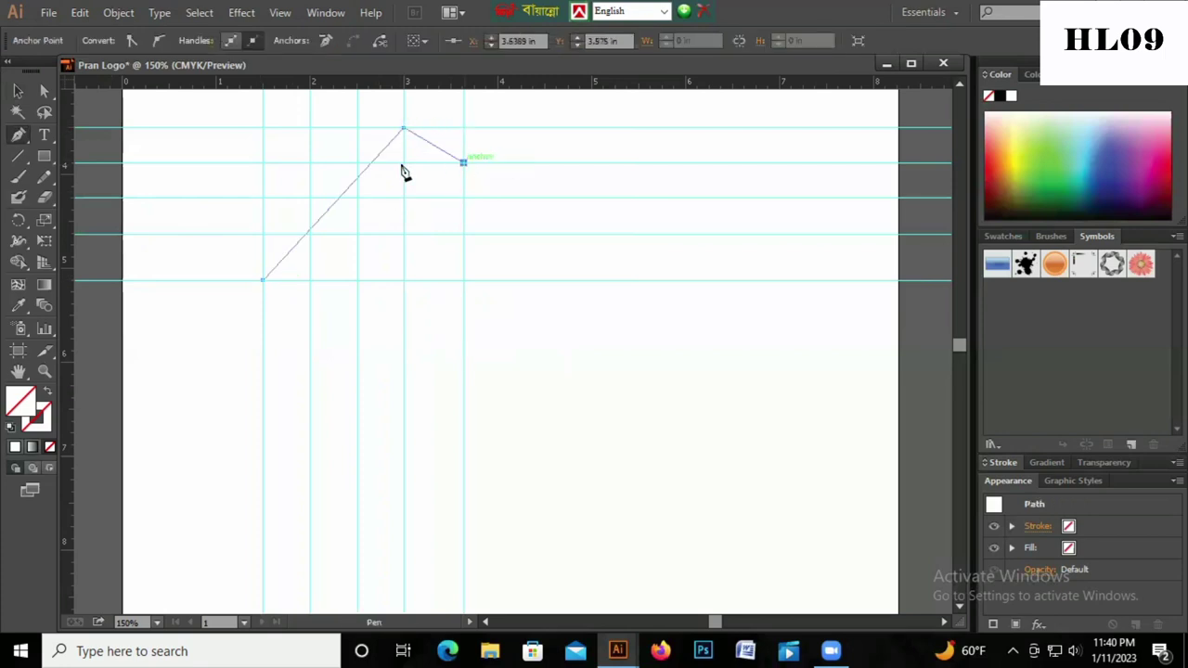
{"action": "key", "text": "v"}
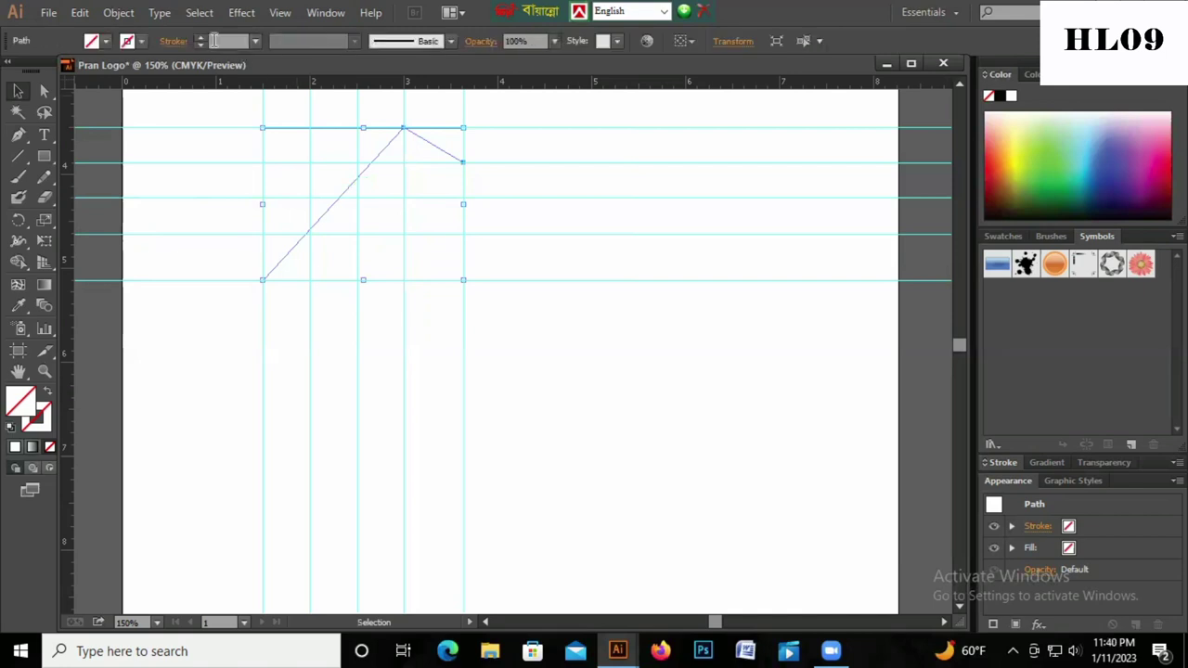
{"action": "left_click", "coordinate": [199, 37]}
{"action": "left_click", "coordinate": [199, 37]}
Step: Realign the guides around the path and delete the extra horizontal guide
{"action": "key", "text": "ctrl+plus"}
{"action": "mouse_move", "coordinate": [254, 276]}
{"action": "left_mouse_down"}
{"action": "mouse_move", "coordinate": [419, 470]}
{"action": "mouse_move", "coordinate": [409, 445]}
{"action": "left_mouse_up"}
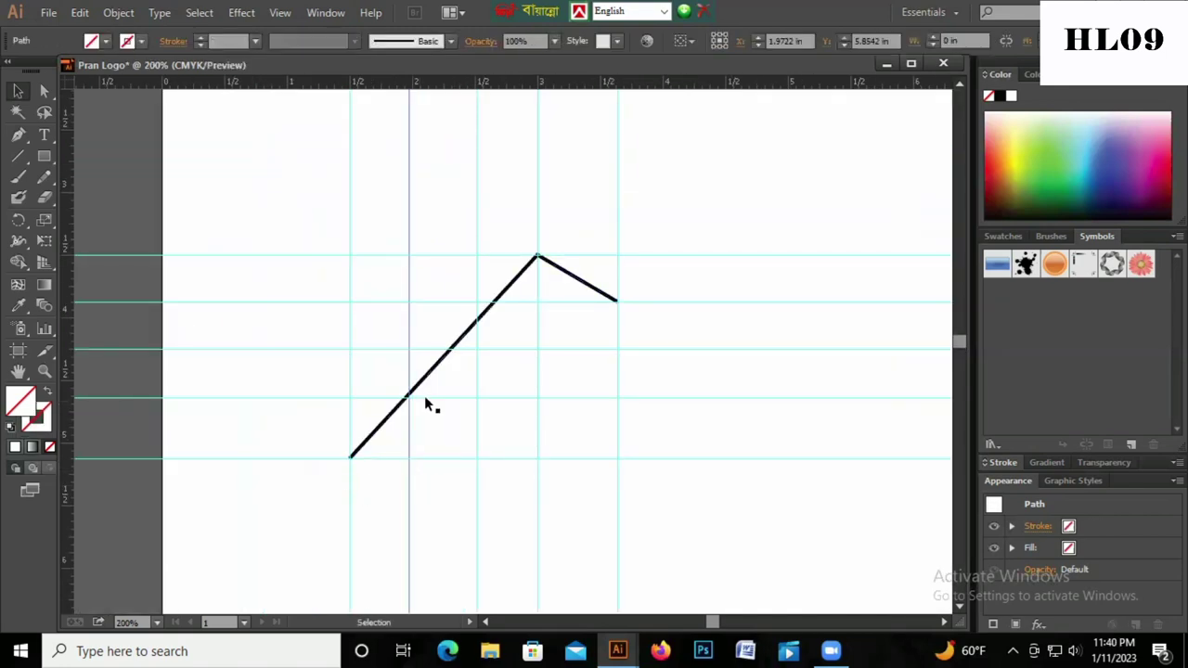
{"action": "left_click_drag", "start_coordinate": [424, 398], "coordinate": [424, 393]}
{"action": "left_click", "coordinate": [478, 351]}
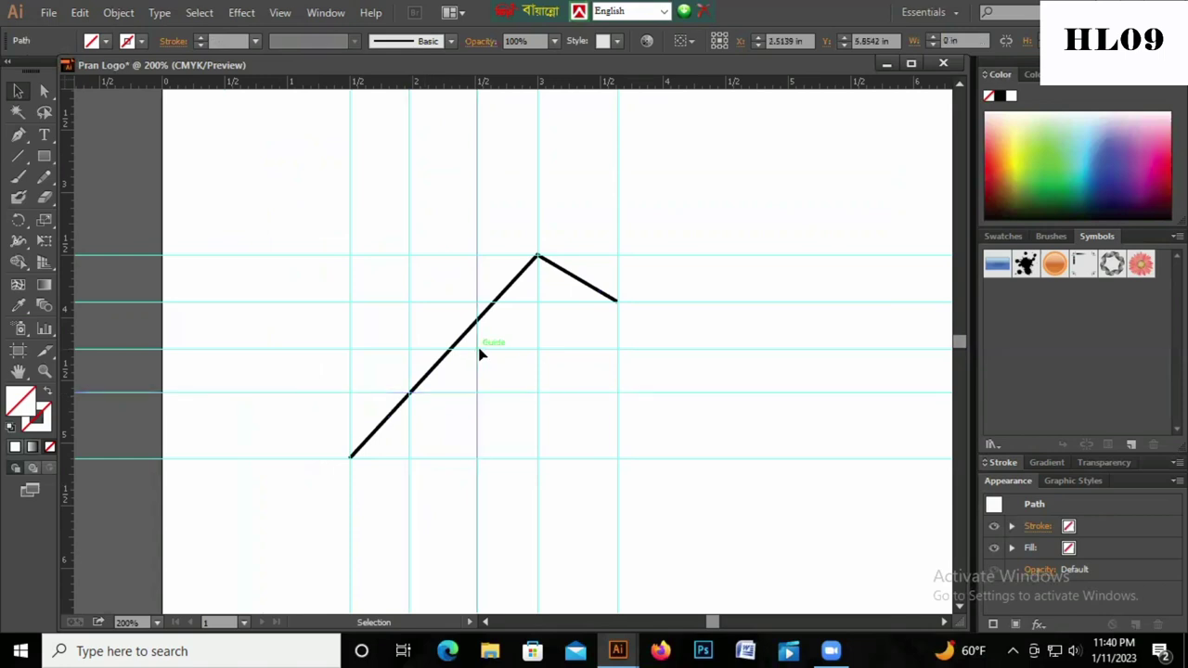
{"action": "left_click", "coordinate": [481, 350]}
{"action": "key", "text": "Up"}
{"action": "key", "text": "Up"}
{"action": "key", "text": "Up"}
{"action": "key", "text": "Up"}
{"action": "key", "text": "Up"}
{"action": "key", "text": "Up"}
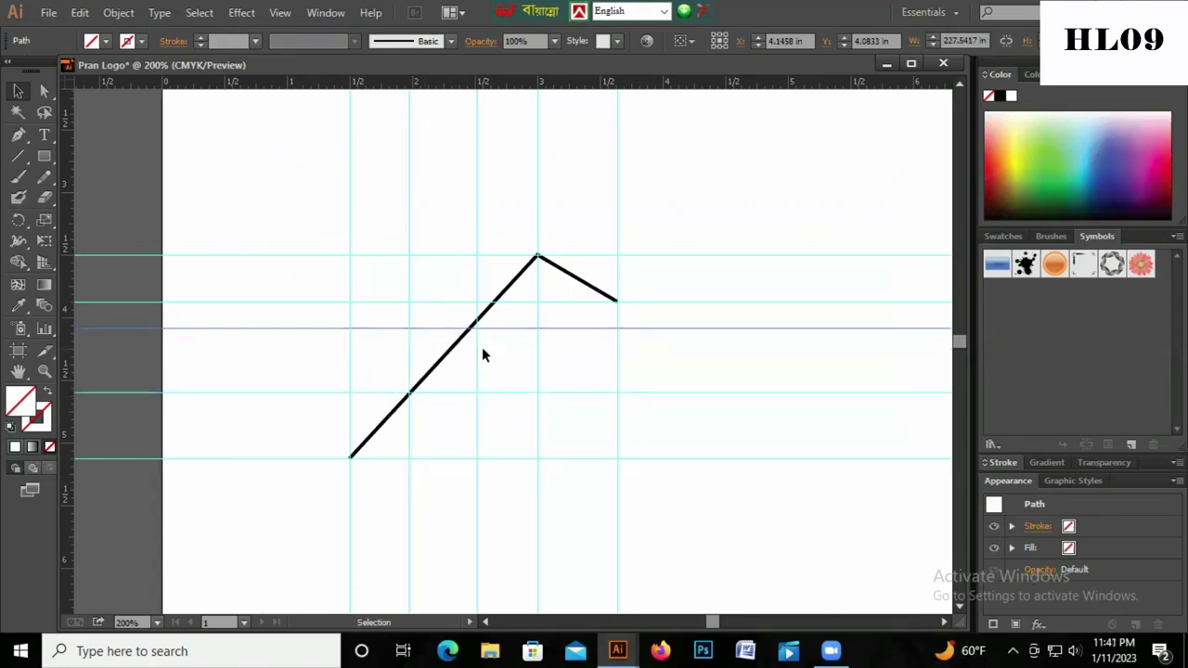
{"action": "key", "text": "Up"}
{"action": "key", "text": "Up"}
{"action": "key", "text": "Up"}
{"action": "key", "text": "Up"}
{"action": "key", "text": "Up"}
{"action": "key", "text": "Up"}
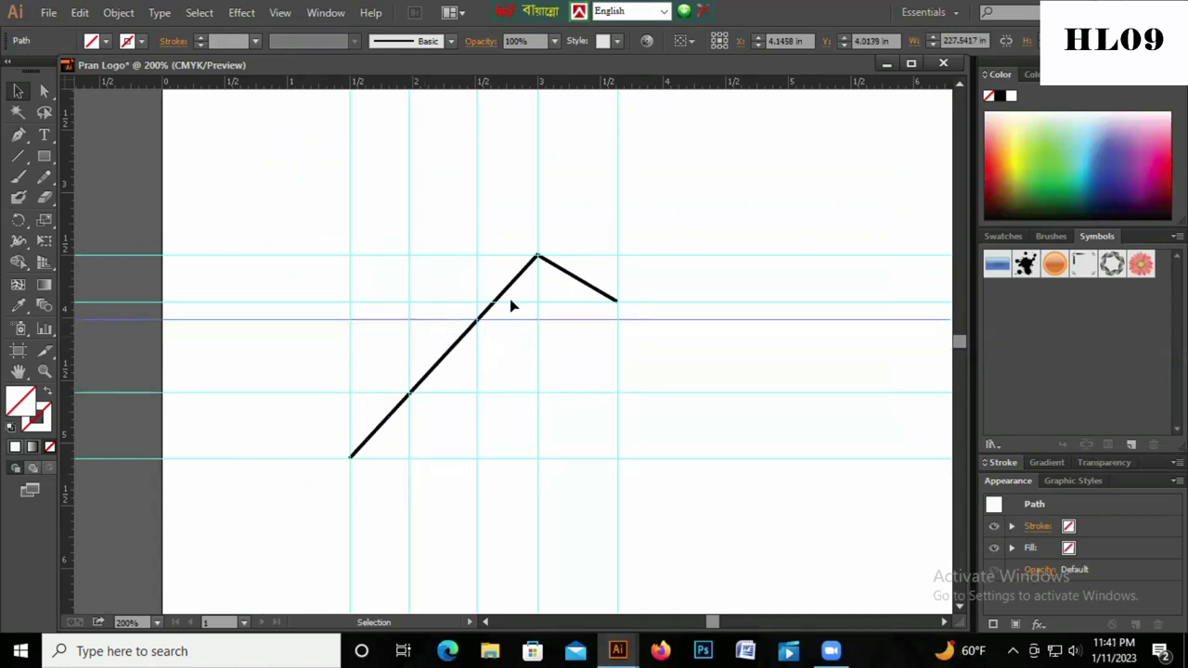
{"action": "left_click", "coordinate": [512, 302]}
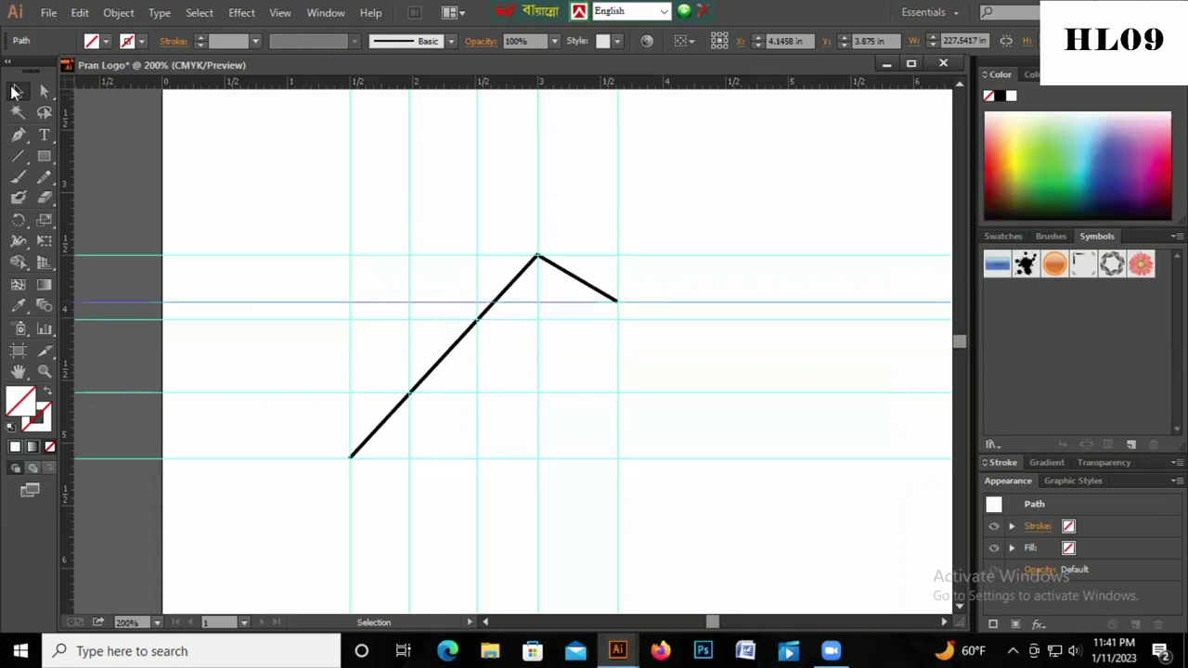
{"action": "left_click", "coordinate": [747, 307]}
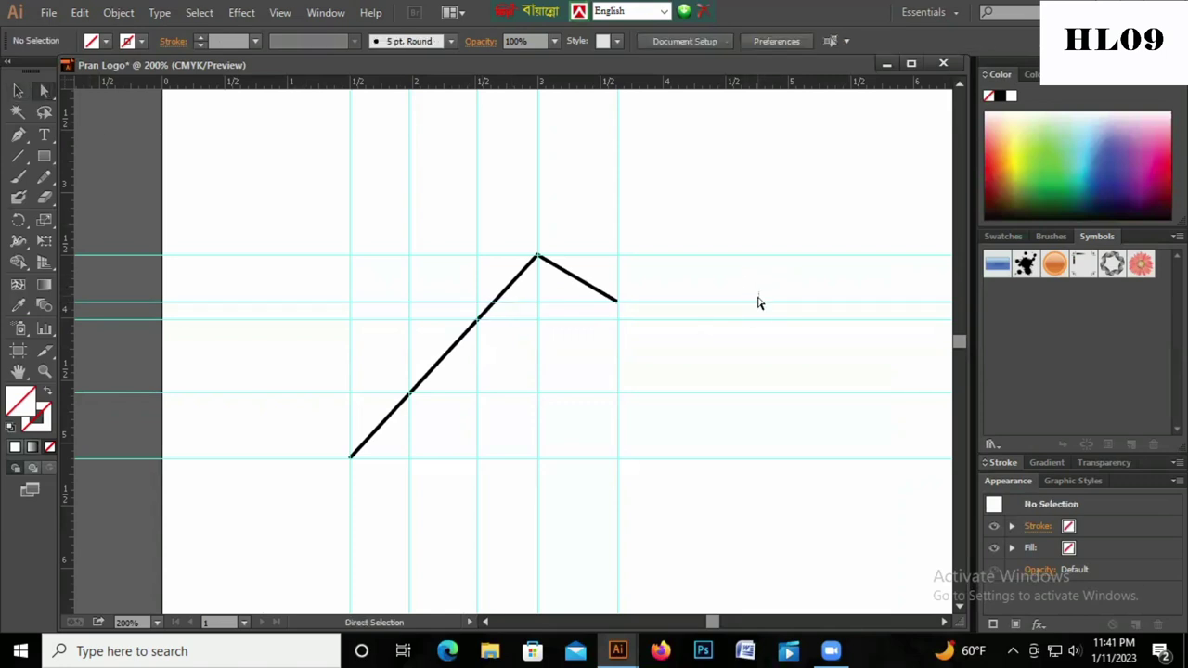
{"action": "left_click", "coordinate": [761, 303]}
{"action": "key", "text": "Delete"}
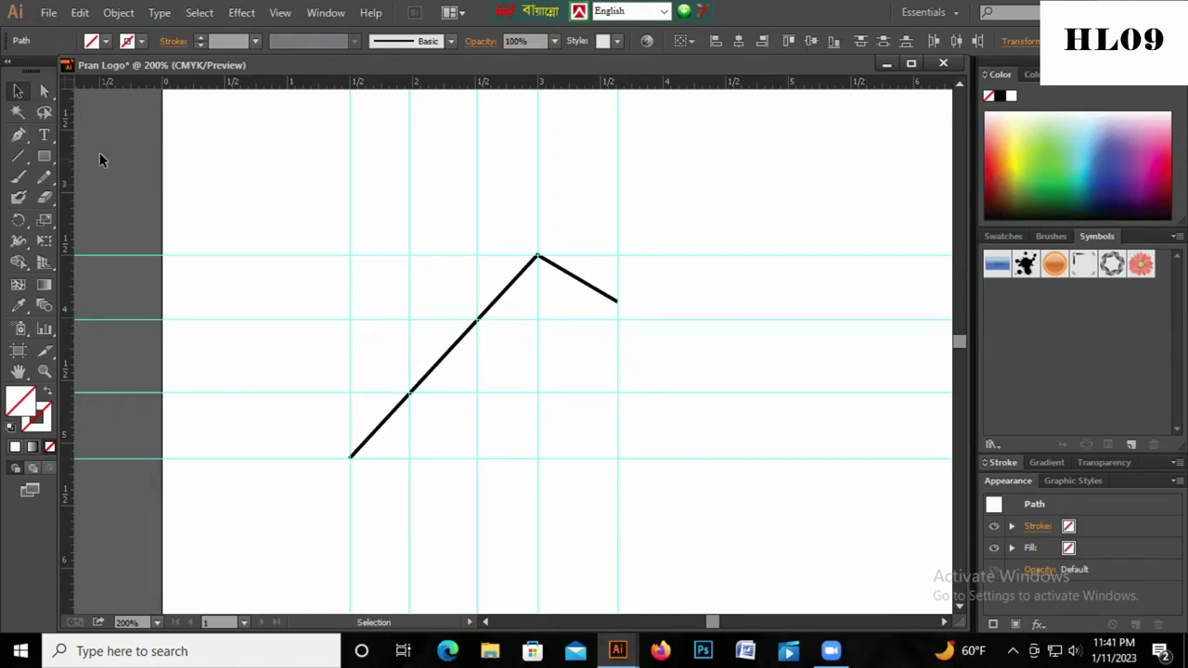
Step: Add anchor points on the right and rising segments and curve the short right segment
{"action": "left_click", "coordinate": [18, 134]}
{"action": "left_click", "coordinate": [577, 278]}
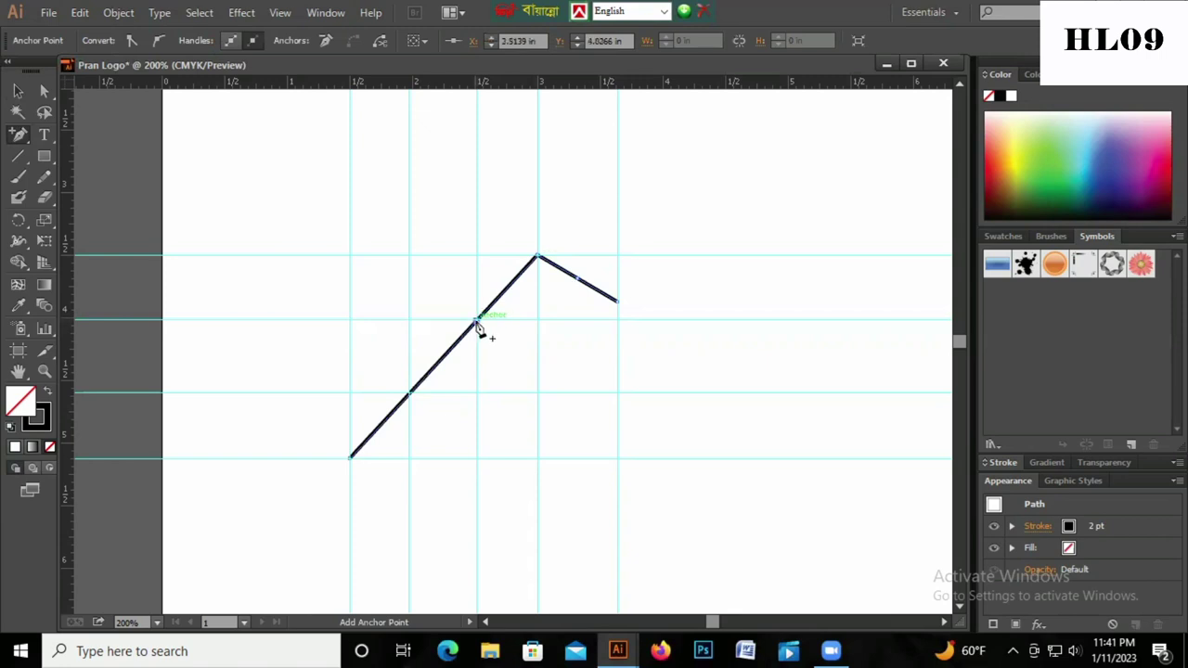
{"action": "left_click", "coordinate": [409, 393]}
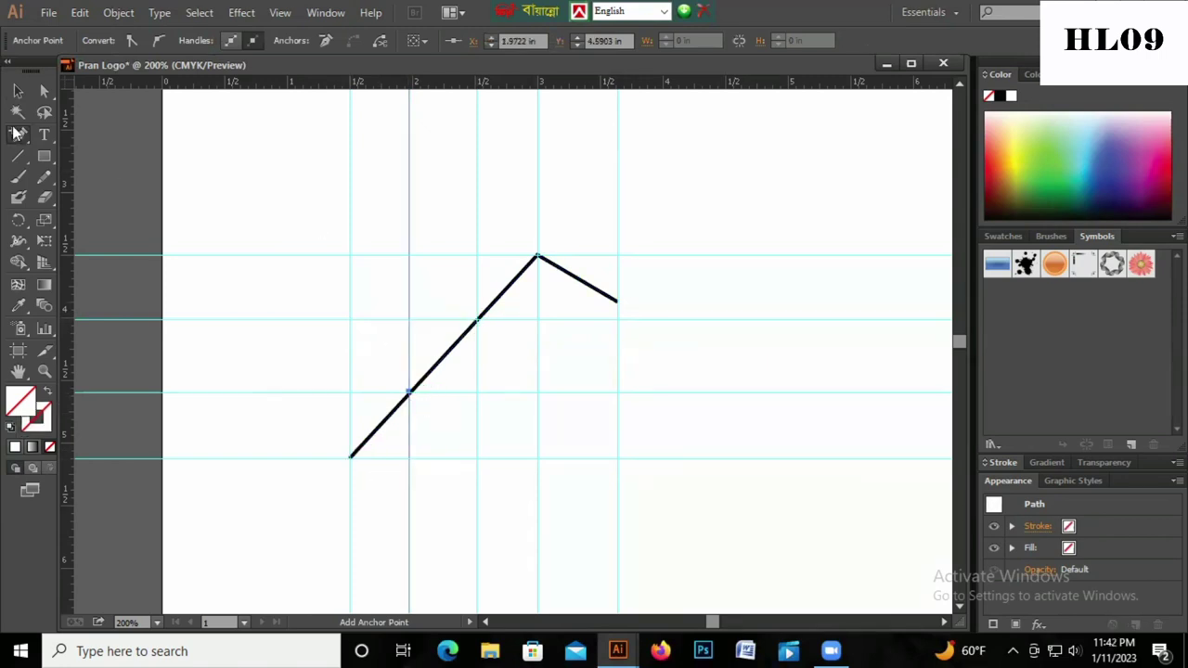
{"action": "key", "text": "shift+c"}
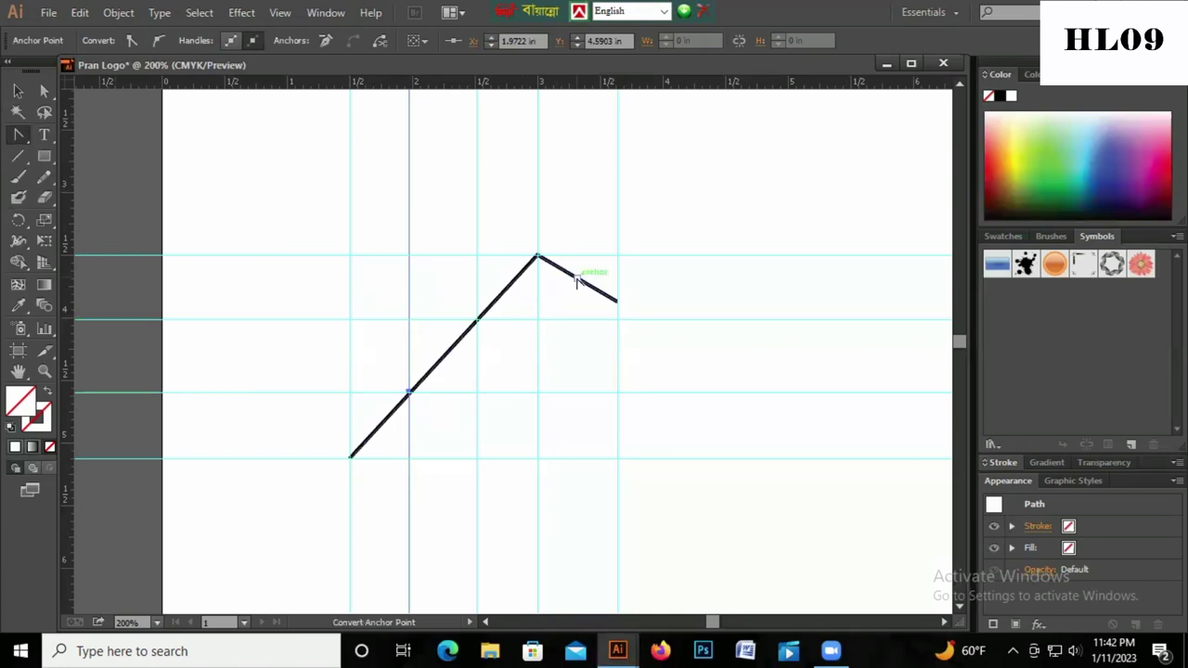
{"action": "left_click_drag", "start_coordinate": [577, 278], "coordinate": [617, 283]}
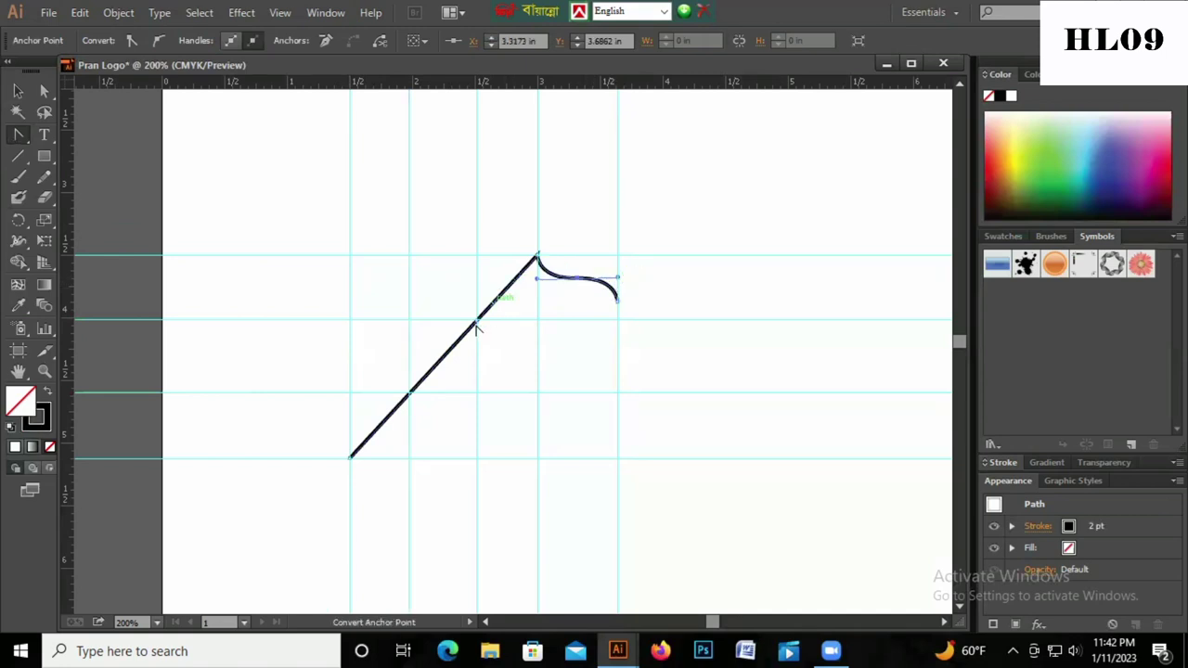
Step: Add an anchor on the upper diagonal and pull handles to bend it into a smooth curve
{"action": "left_click_drag", "start_coordinate": [18, 134], "coordinate": [56, 154]}
{"action": "left_click", "coordinate": [506, 288]}
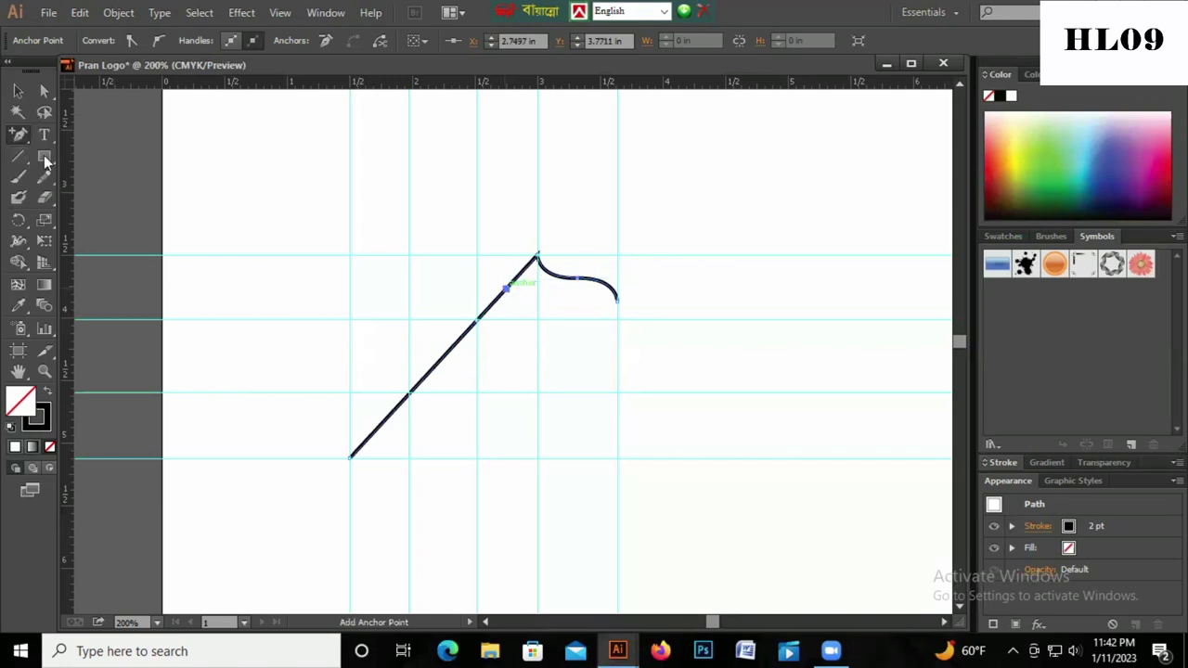
{"action": "key", "text": "shift+c"}
{"action": "right_click", "coordinate": [504, 286]}
{"action": "left_click", "coordinate": [507, 291]}
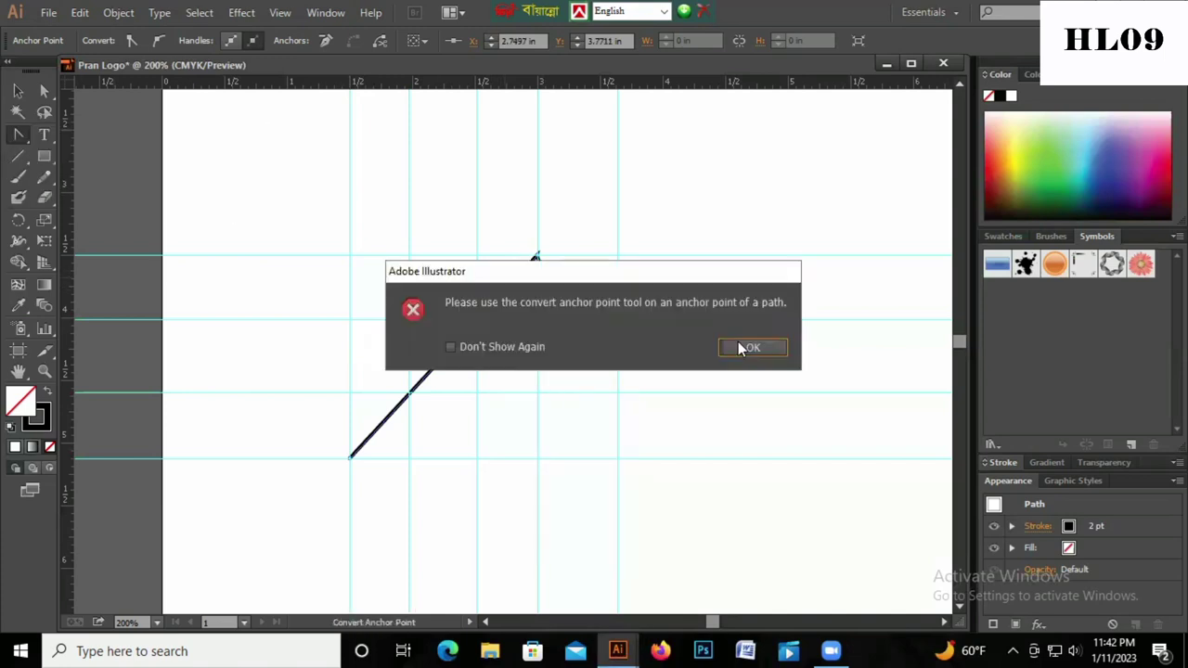
{"action": "left_click", "coordinate": [750, 348]}
{"action": "left_click_drag", "start_coordinate": [506, 289], "coordinate": [545, 291]}
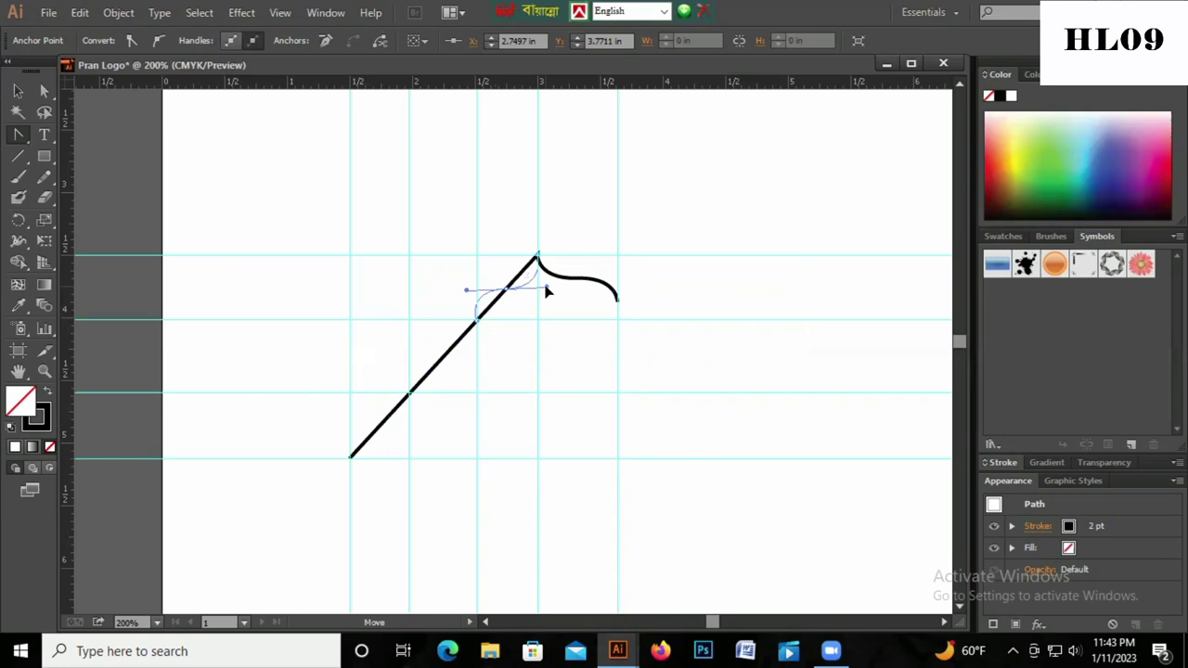
{"action": "left_click_drag", "start_coordinate": [545, 291], "coordinate": [545, 291]}
{"action": "key", "text": "alt"}
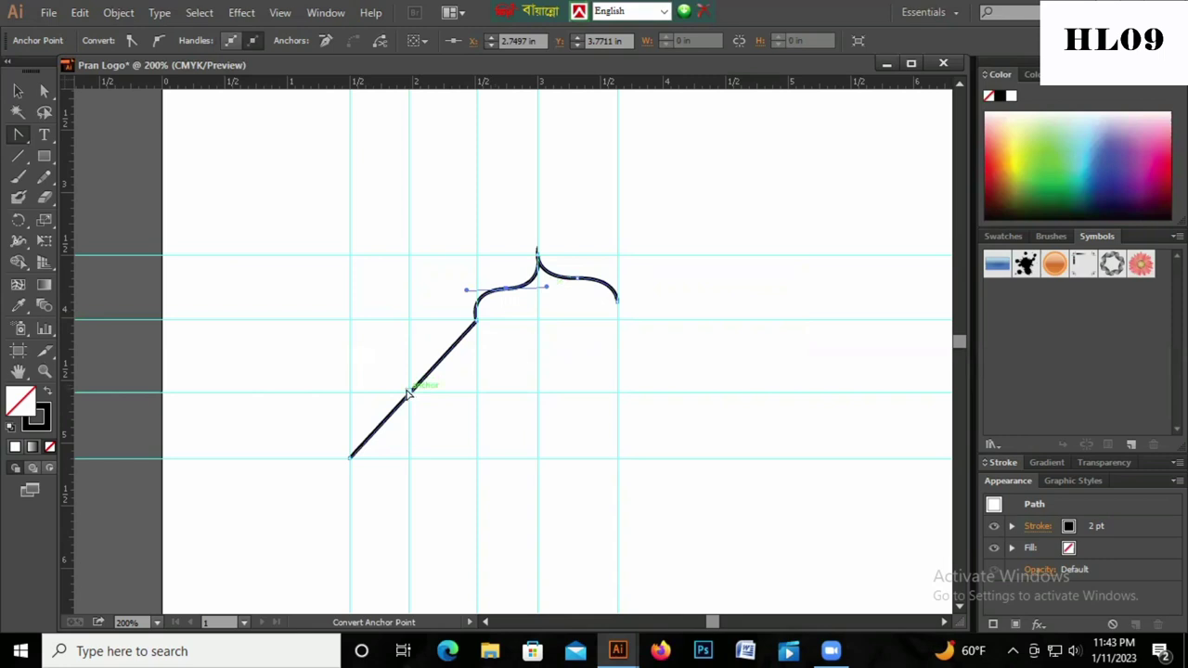
{"action": "left_click", "coordinate": [377, 400]}
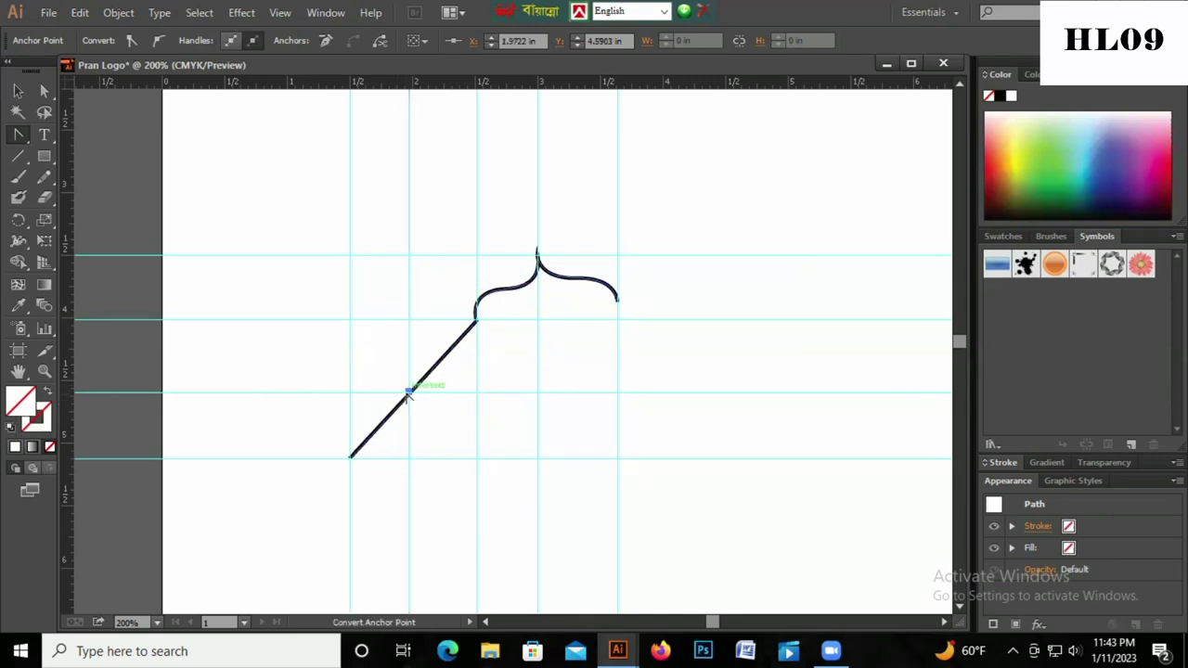
Step: Curve the lower diagonal through a new anchor point, then select the whole half outline
{"action": "key", "text": "minus"}
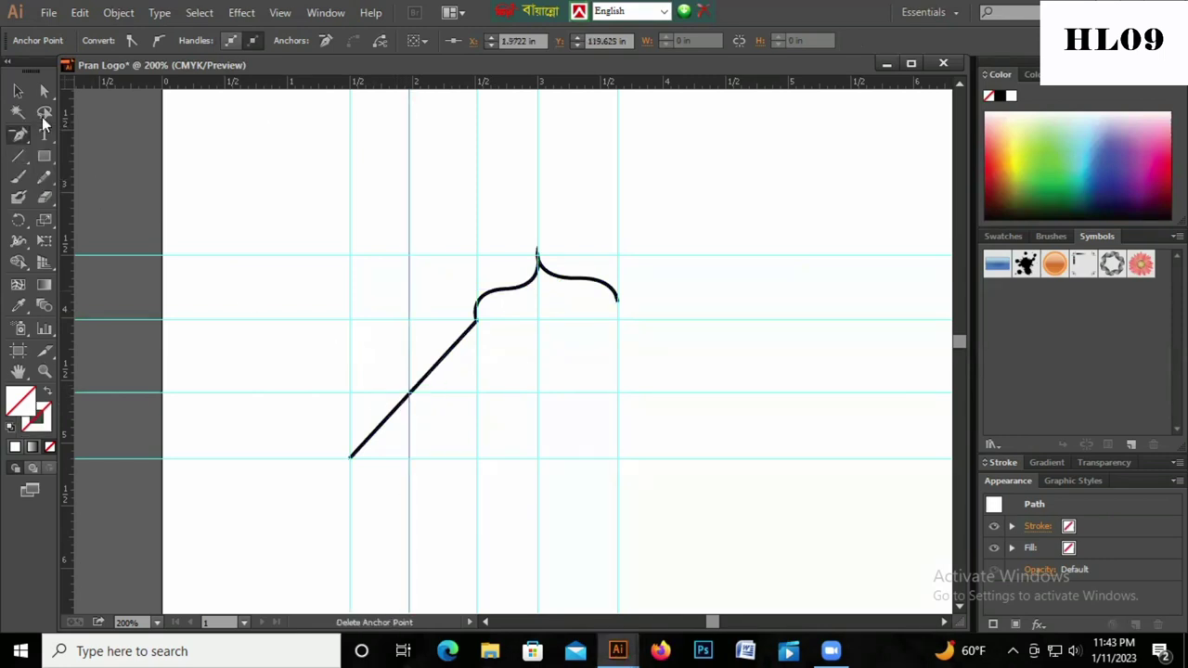
{"action": "left_click_drag", "start_coordinate": [19, 134], "coordinate": [102, 154]}
{"action": "left_click", "coordinate": [411, 390]}
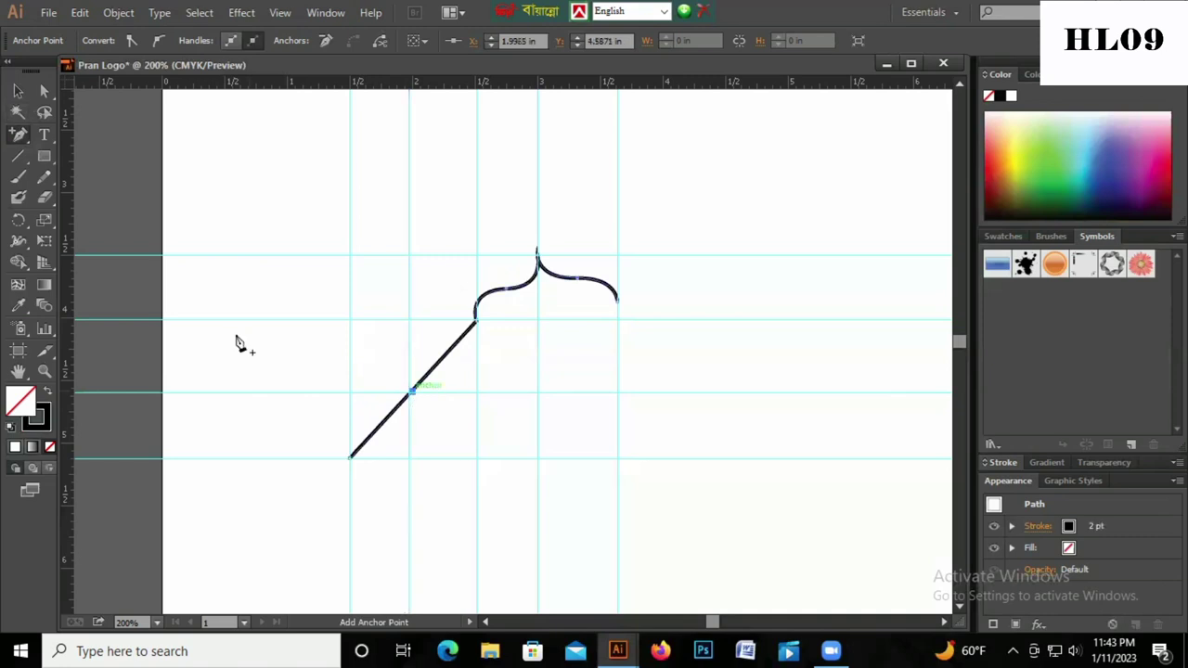
{"action": "left_click_drag", "start_coordinate": [19, 134], "coordinate": [121, 194]}
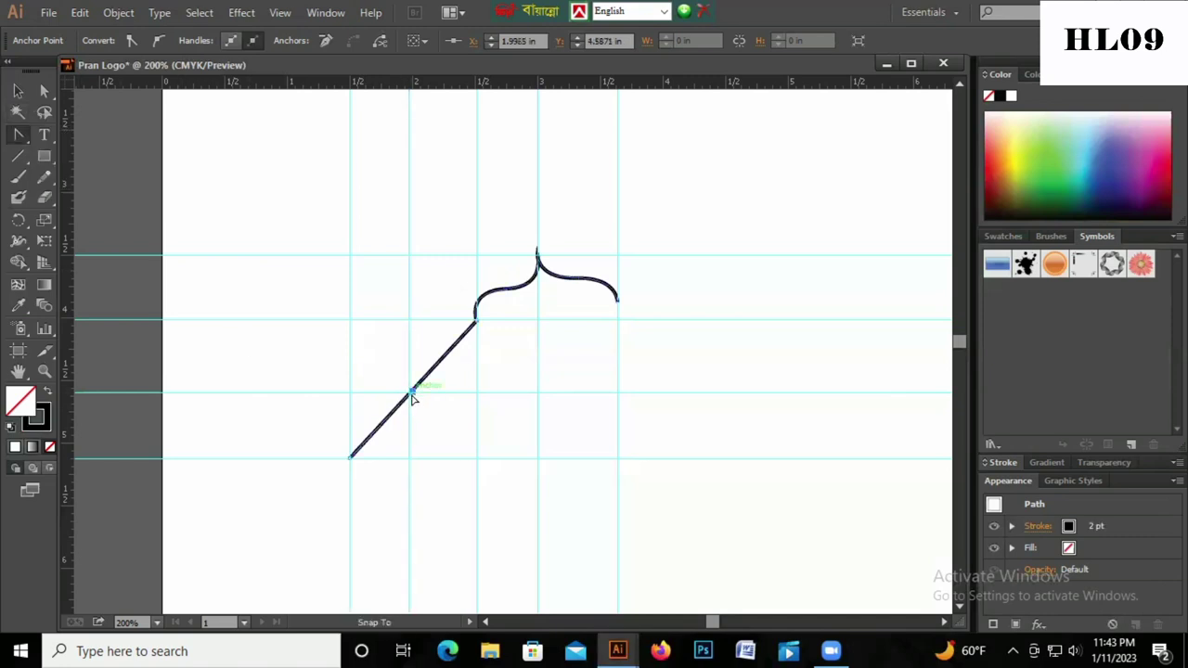
{"action": "mouse_move", "coordinate": [411, 391]}
{"action": "left_mouse_down"}
{"action": "mouse_move", "coordinate": [450, 405]}
{"action": "mouse_move", "coordinate": [413, 357]}
{"action": "mouse_move", "coordinate": [417, 330]}
{"action": "left_mouse_up"}
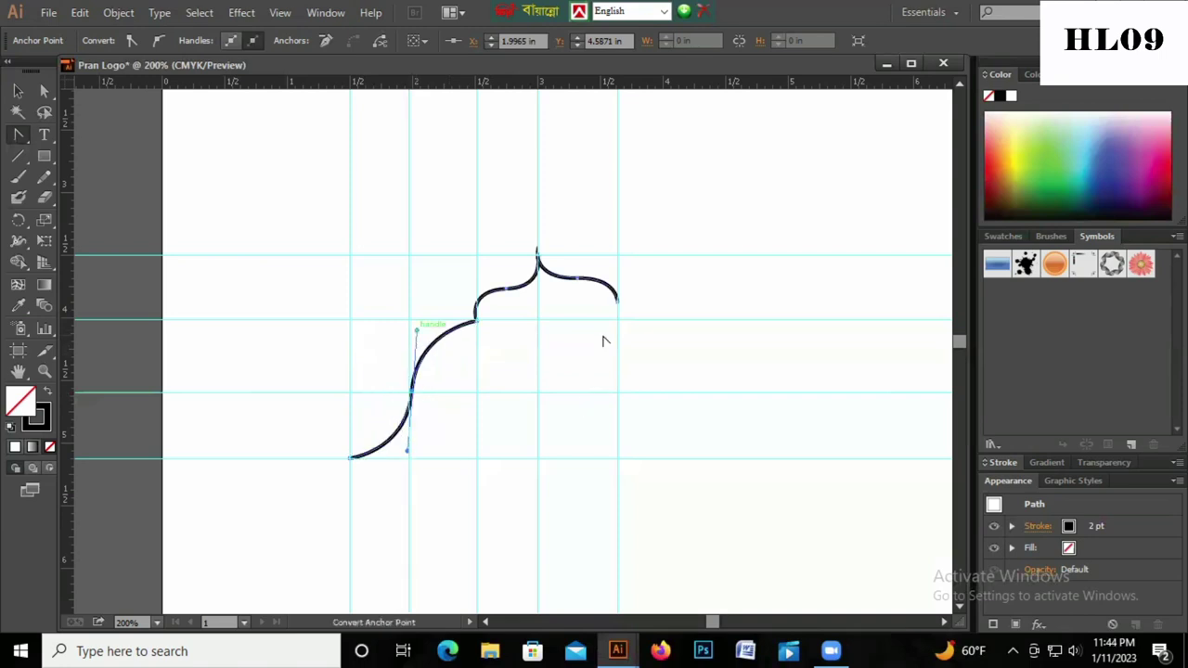
{"action": "left_click", "coordinate": [18, 90]}
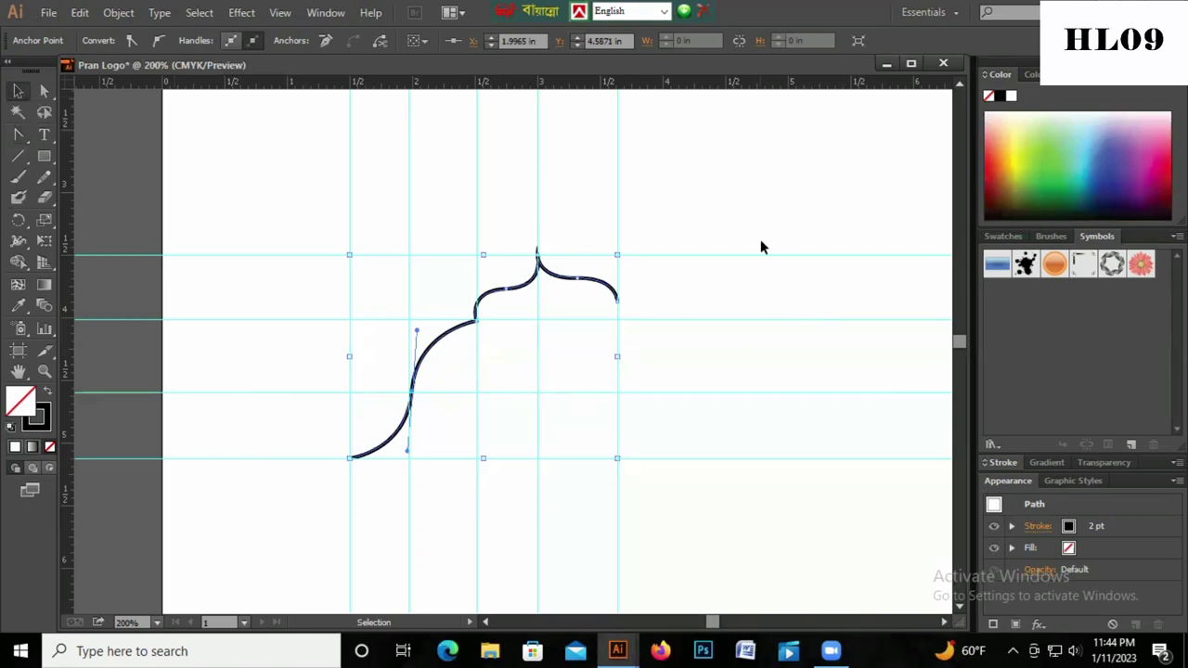
{"action": "left_click", "coordinate": [836, 506]}
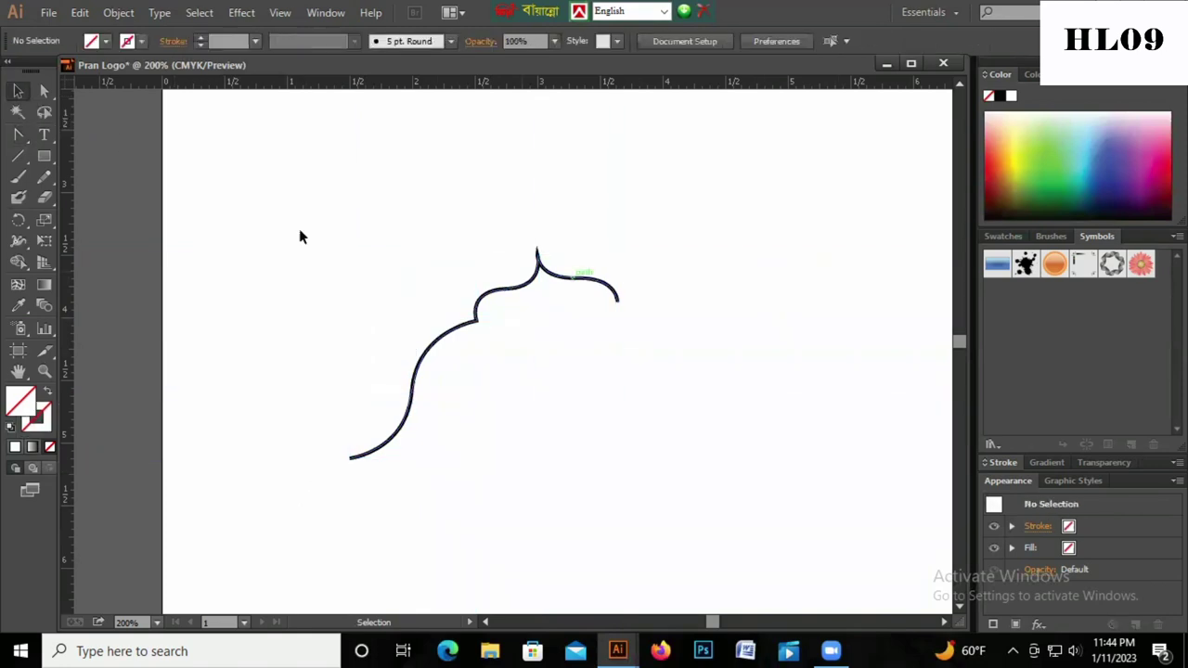
{"action": "left_click_drag", "start_coordinate": [299, 230], "coordinate": [668, 464]}
Step: Reflect a vertical copy of the half outline, nudge it right and join the halves at the centre
{"action": "right_click", "coordinate": [513, 515]}
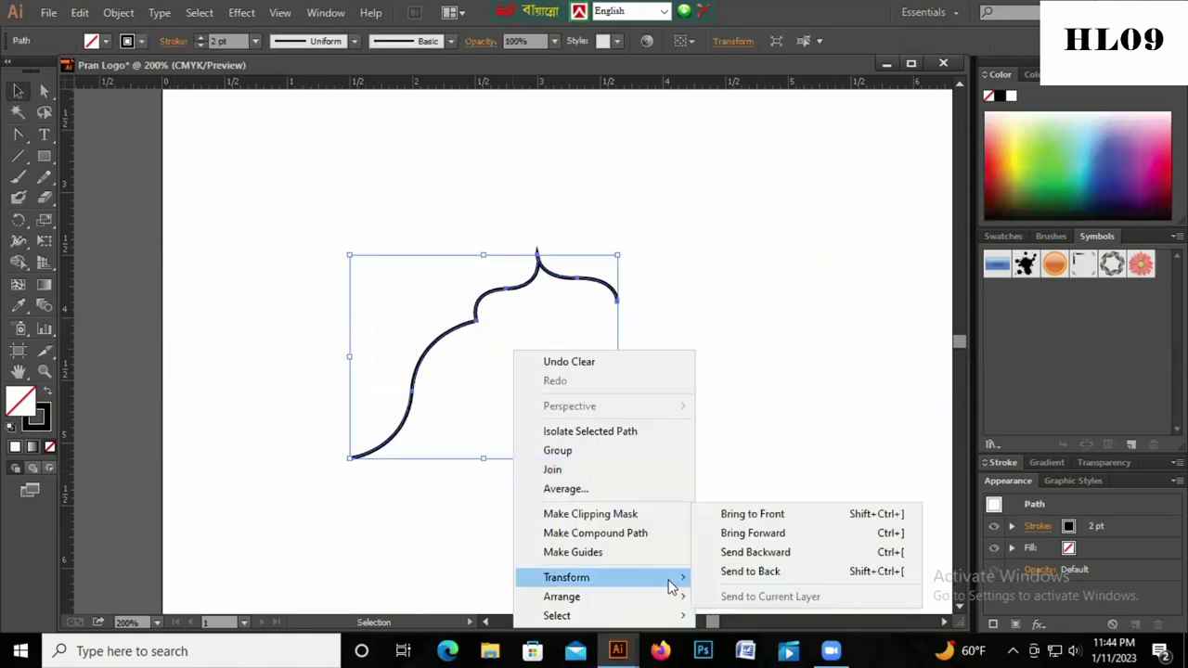
{"action": "left_click", "coordinate": [774, 490]}
{"action": "left_click", "coordinate": [502, 433]}
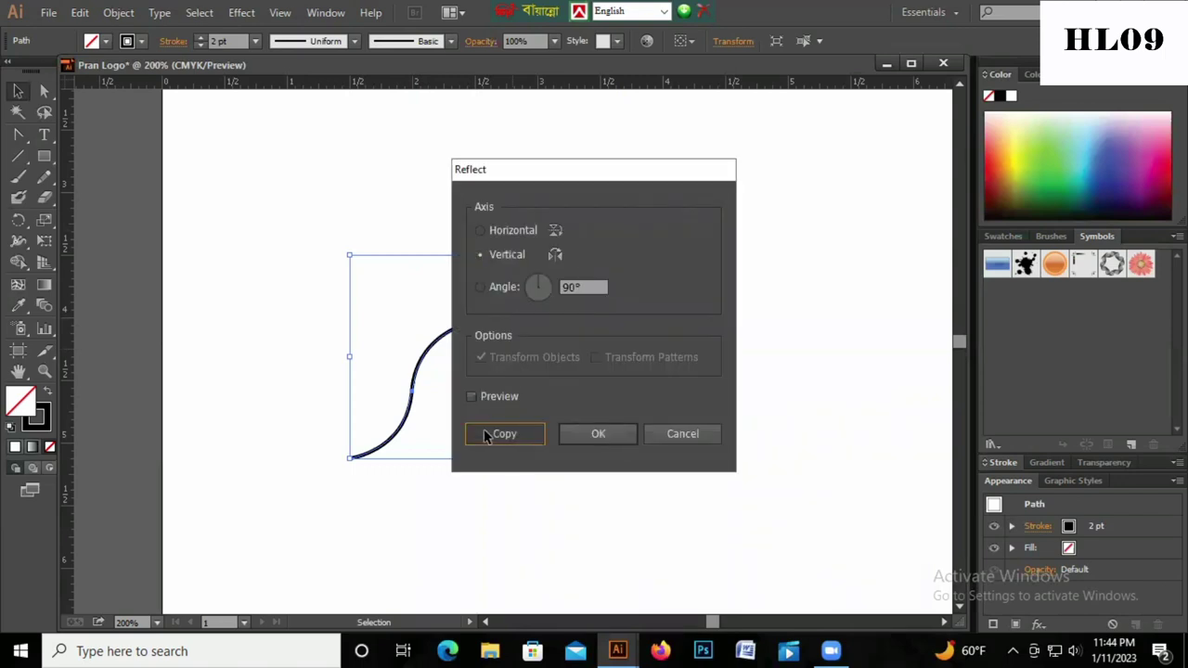
{"action": "key", "text": "Right"}
{"action": "key", "text": "Right"}
{"action": "key", "text": "Right"}
{"action": "key", "text": "Right"}
{"action": "key", "text": "Right"}
{"action": "key", "text": "Right"}
{"action": "key", "text": "Right"}
{"action": "key", "text": "Right"}
{"action": "key", "text": "Right"}
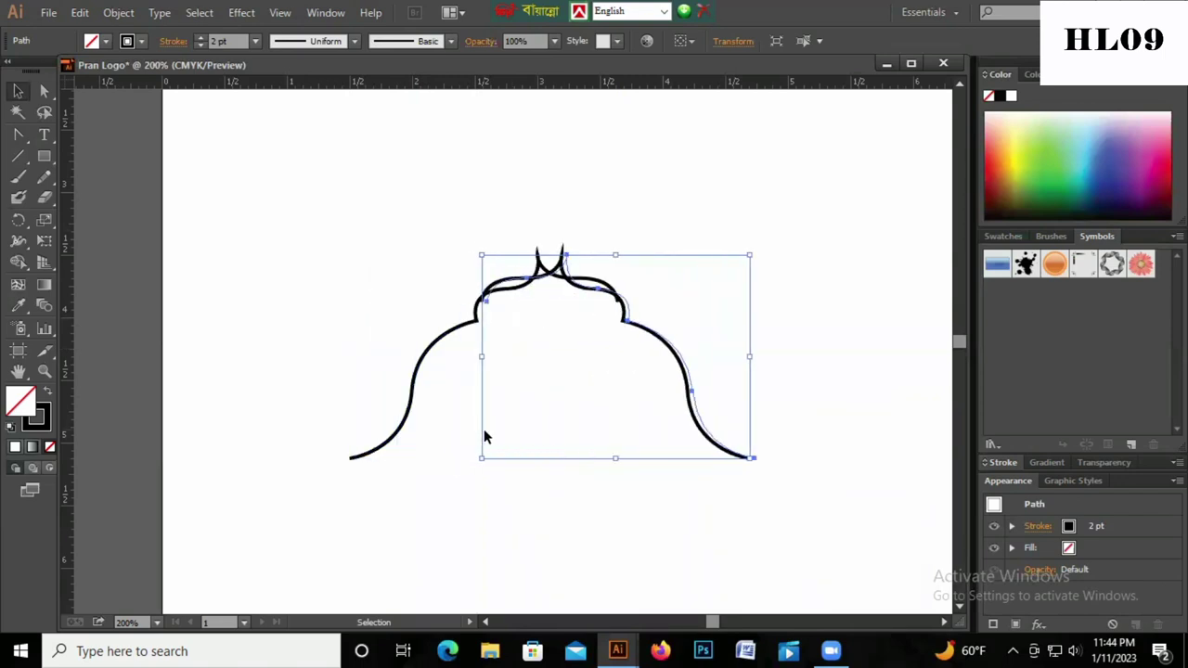
{"action": "key", "text": "Right"}
{"action": "key", "text": "Right"}
{"action": "key", "text": "Right"}
{"action": "key", "text": "Right"}
{"action": "key", "text": "Right"}
{"action": "key", "text": "Right"}
{"action": "key", "text": "Right"}
{"action": "key", "text": "Right"}
{"action": "key", "text": "Right"}
{"action": "key", "text": "Right"}
{"action": "key", "text": "Right"}
{"action": "key", "text": "Right"}
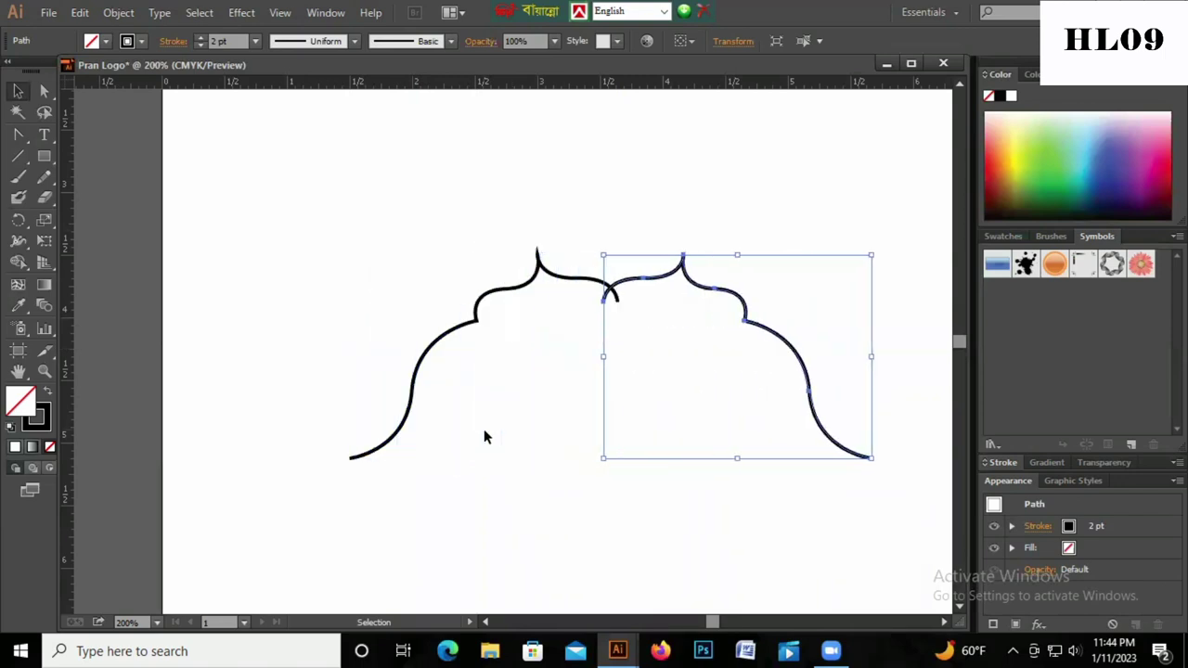
{"action": "key", "text": "Right"}
{"action": "key", "text": "Right"}
{"action": "key", "text": "Right"}
{"action": "key", "text": "Right"}
{"action": "key", "text": "Right"}
{"action": "key", "text": "Right"}
{"action": "left_click", "coordinate": [620, 312]}
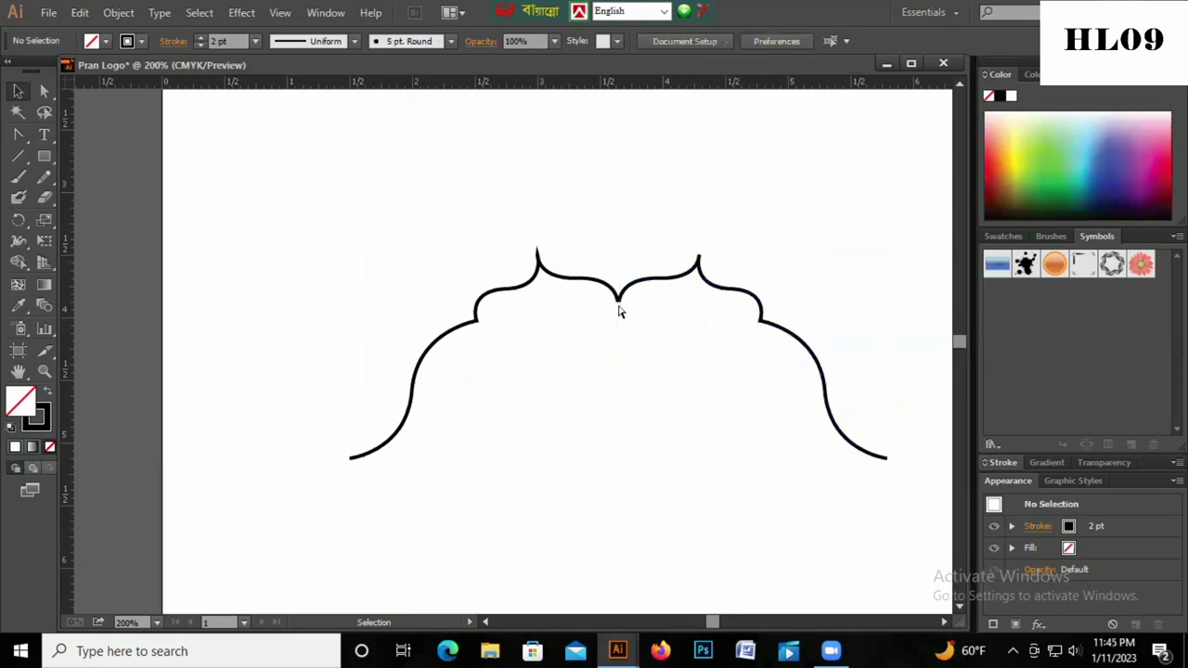
{"action": "key", "text": "a"}
{"action": "left_click_drag", "start_coordinate": [620, 311], "coordinate": [604, 298]}
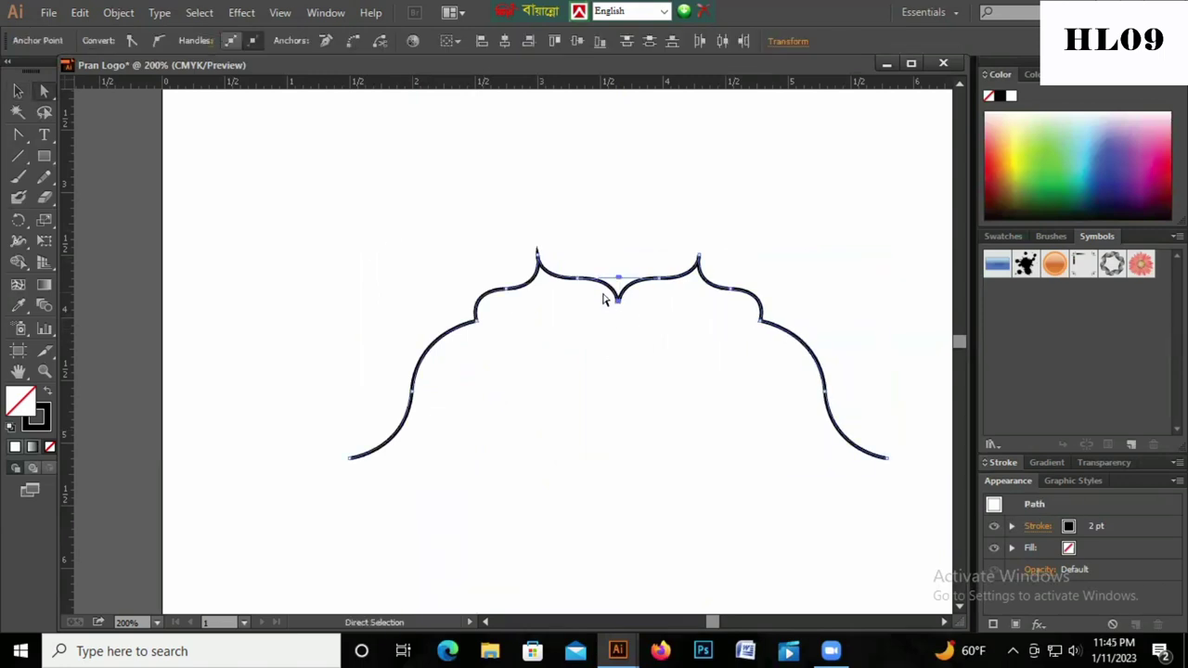
{"action": "left_click", "coordinate": [437, 245]}
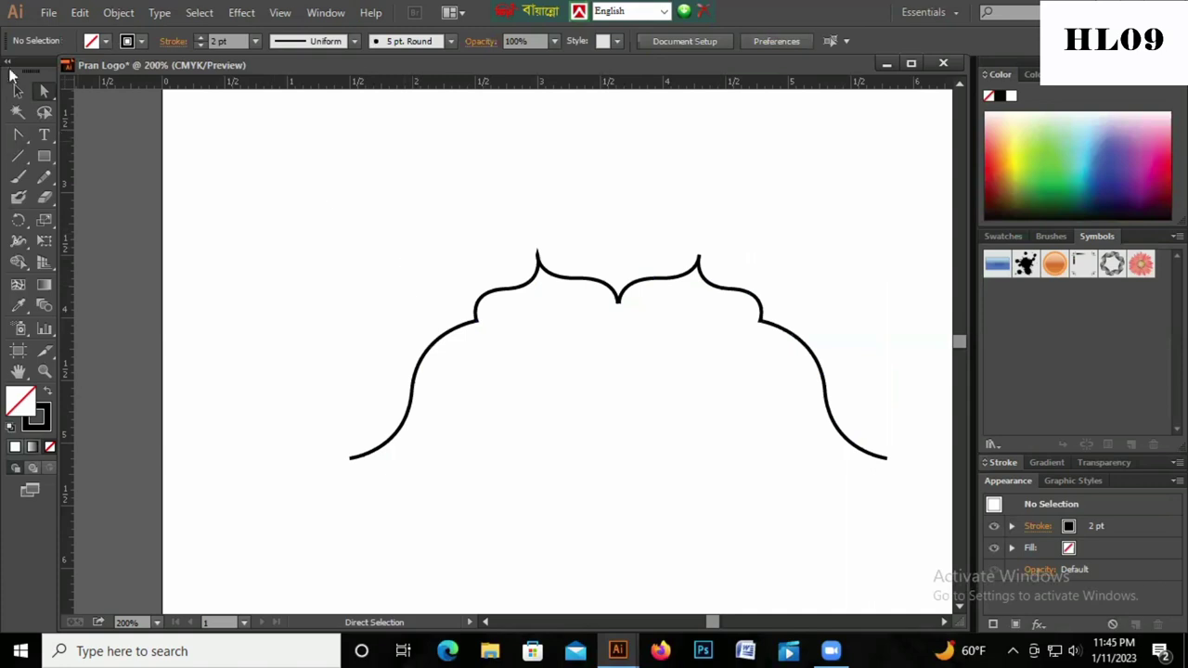
Step: Reflect a horizontal copy of the top arch and nudge it down to close the frame
{"action": "left_click", "coordinate": [18, 90]}
{"action": "left_click_drag", "start_coordinate": [354, 210], "coordinate": [891, 496]}
{"action": "right_click", "coordinate": [604, 383]}
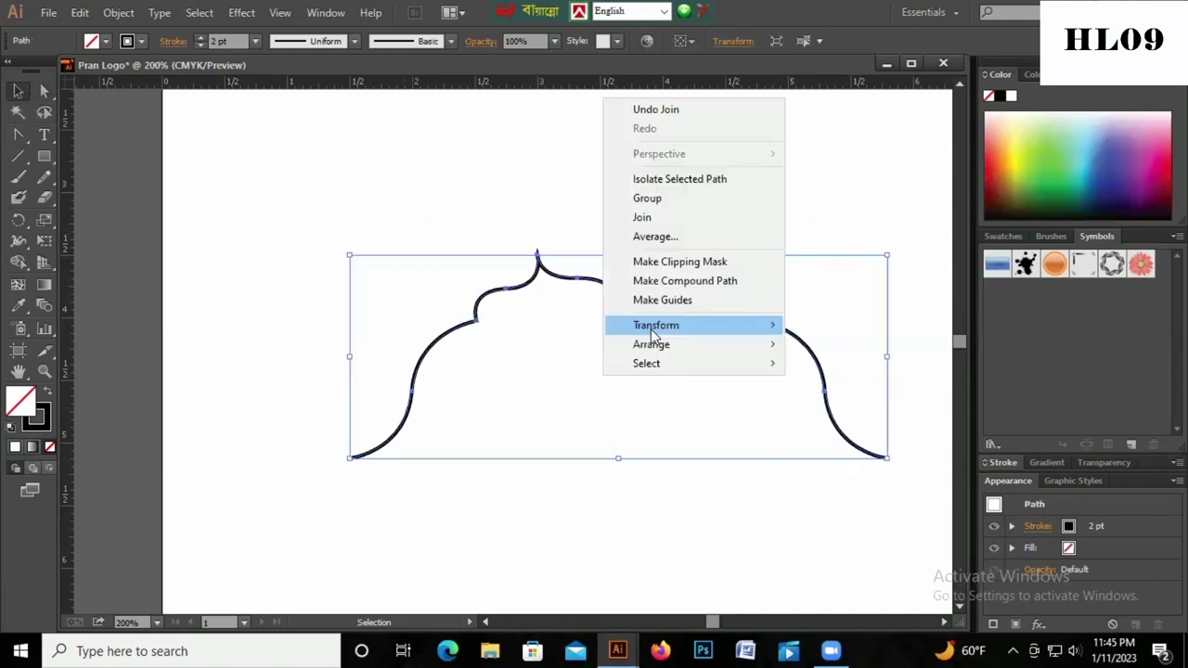
{"action": "left_click", "coordinate": [847, 387]}
{"action": "left_click", "coordinate": [505, 430]}
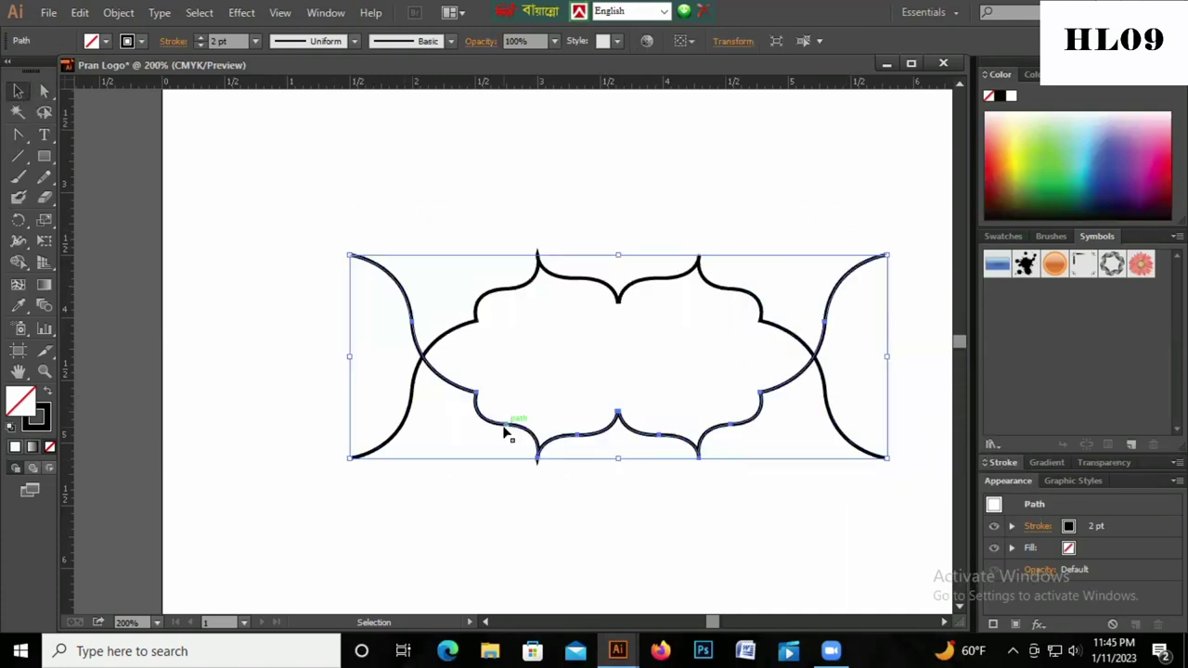
{"action": "key", "text": "Down"}
{"action": "key", "text": "Down"}
{"action": "key", "text": "Down"}
{"action": "key", "text": "Down"}
{"action": "key", "text": "Down"}
{"action": "key", "text": "Down"}
{"action": "key", "text": "Down"}
{"action": "key", "text": "Down"}
{"action": "key", "text": "Down"}
{"action": "key", "text": "ctrl+minus"}
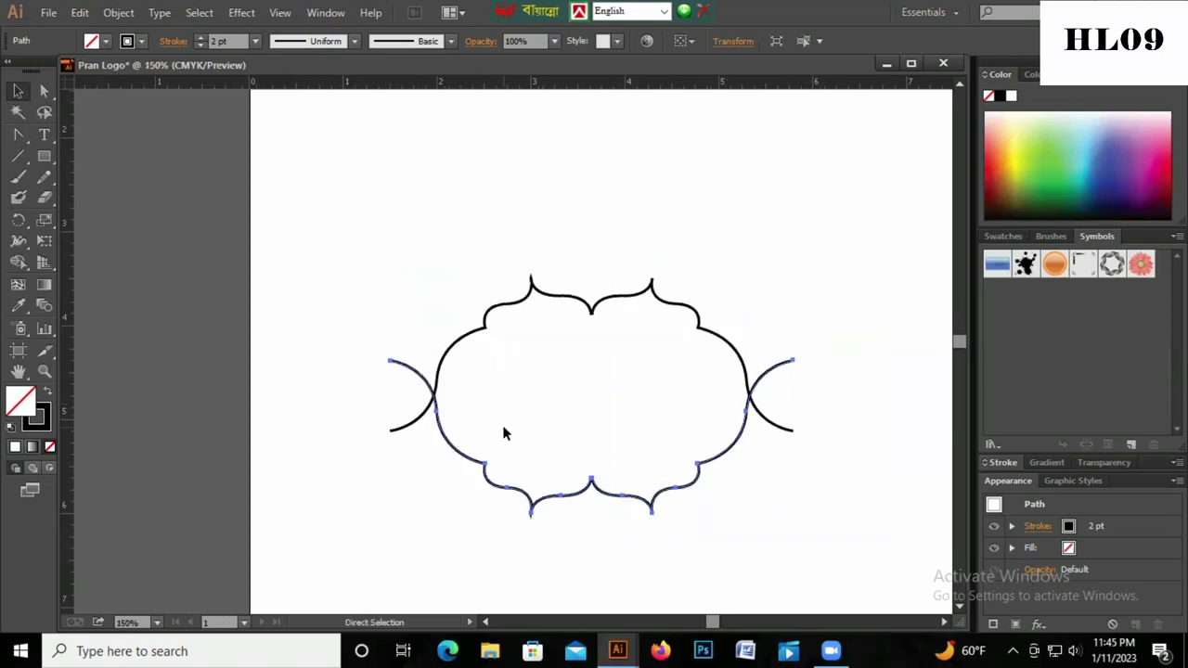
{"action": "key", "text": "Down"}
{"action": "key", "text": "Down"}
{"action": "key", "text": "Down"}
{"action": "key", "text": "Down"}
{"action": "key", "text": "Down"}
{"action": "key", "text": "Down"}
{"action": "key", "text": "Down"}
{"action": "key", "text": "Down"}
{"action": "key", "text": "Down"}
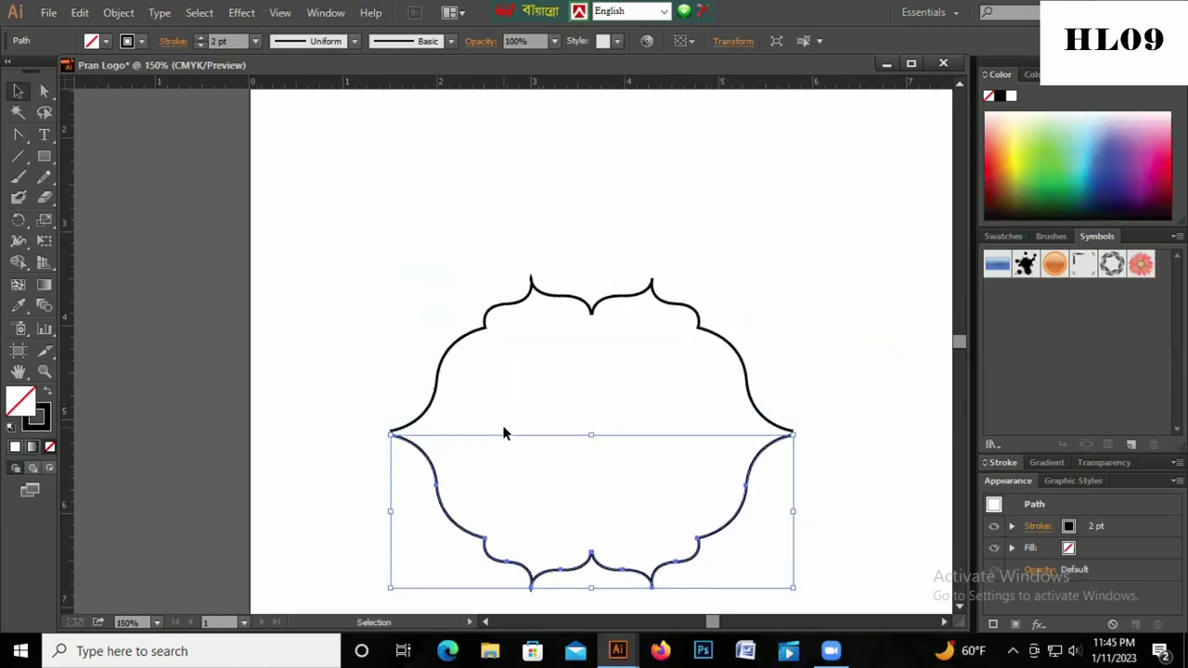
{"action": "left_click", "coordinate": [344, 286]}
{"action": "left_click", "coordinate": [45, 91]}
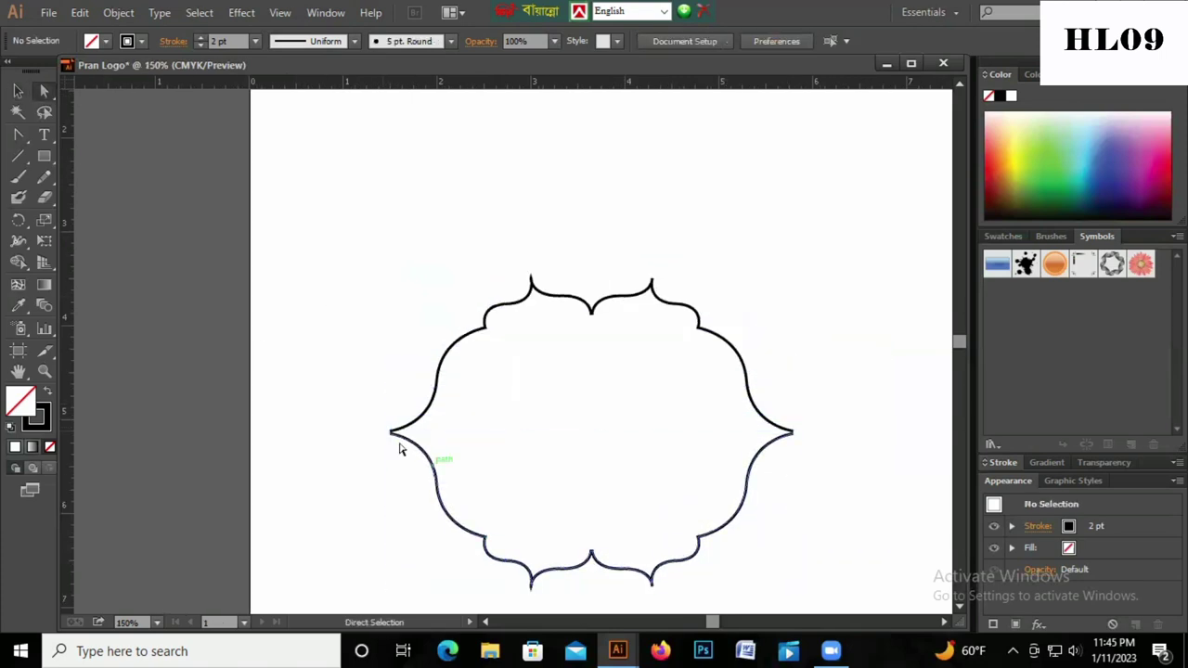
{"action": "left_click", "coordinate": [400, 445]}
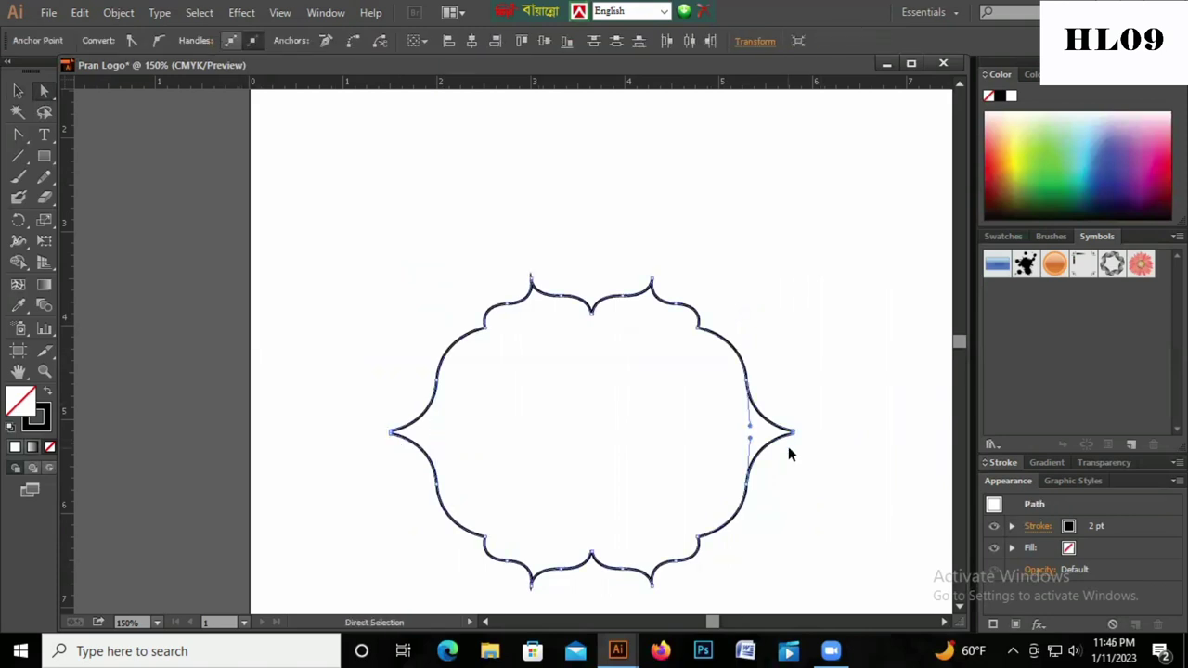
{"action": "left_click", "coordinate": [832, 413]}
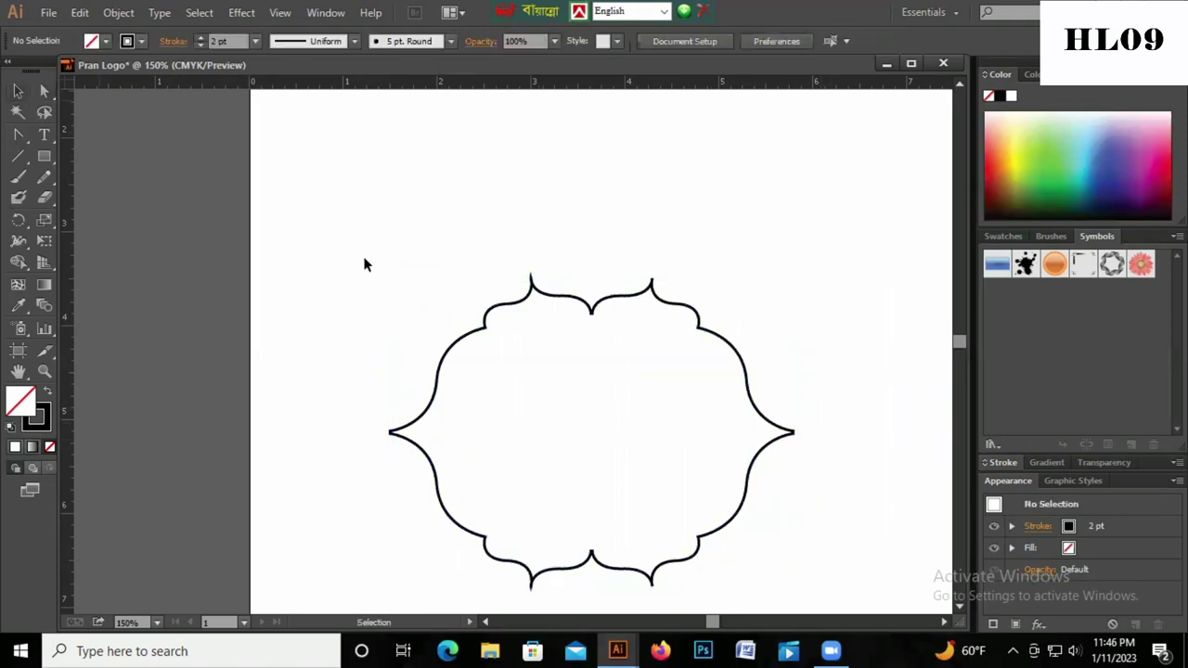
Step: Squash the ornamental frame to a wider, shorter shape
{"action": "key", "text": "v"}
{"action": "left_click_drag", "start_coordinate": [364, 265], "coordinate": [800, 591]}
{"action": "mouse_move", "coordinate": [590, 584]}
{"action": "left_mouse_down"}
{"action": "mouse_move", "coordinate": [602, 501]}
{"action": "mouse_move", "coordinate": [590, 482]}
{"action": "left_mouse_up"}
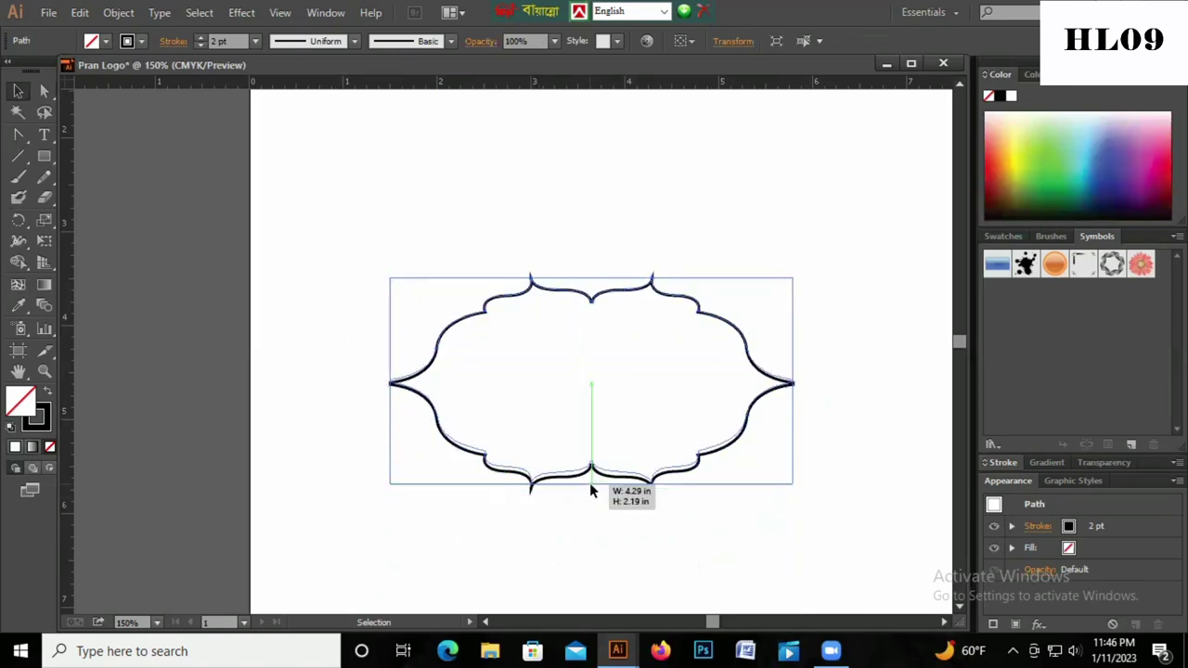
{"action": "left_click", "coordinate": [571, 390]}
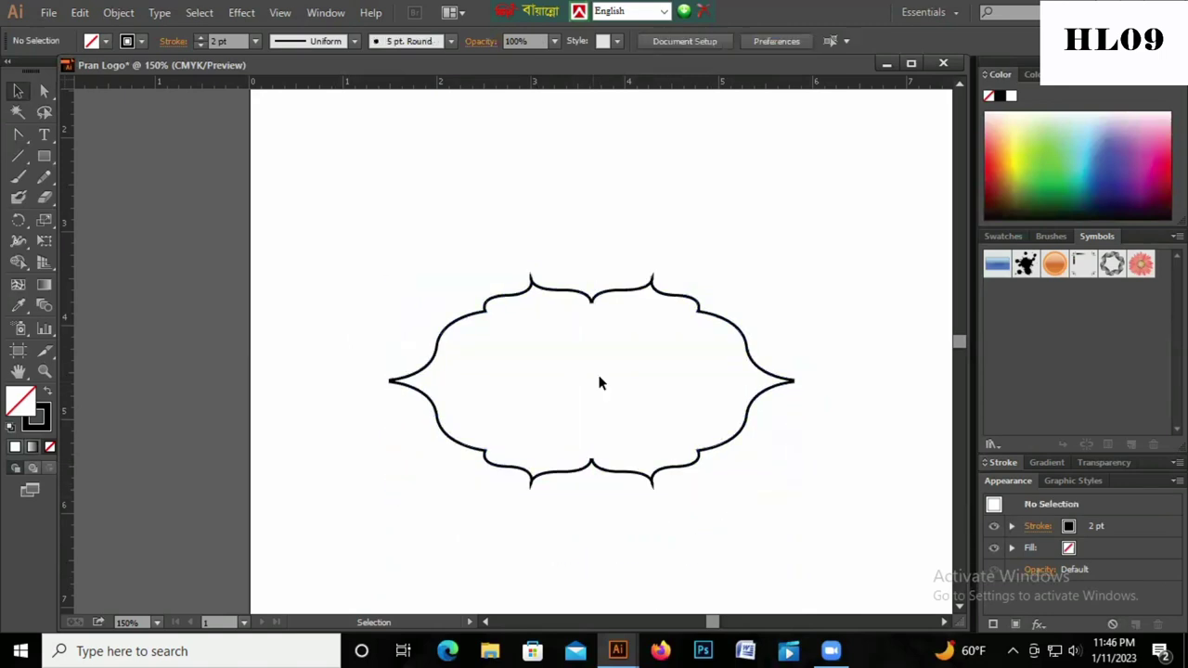
{"action": "left_click_drag", "start_coordinate": [368, 260], "coordinate": [777, 510]}
{"action": "left_click_drag", "start_coordinate": [568, 427], "coordinate": [515, 345]}
Step: Duplicate the frame directly beneath the original and scale the copy down
{"action": "left_click", "coordinate": [551, 341]}
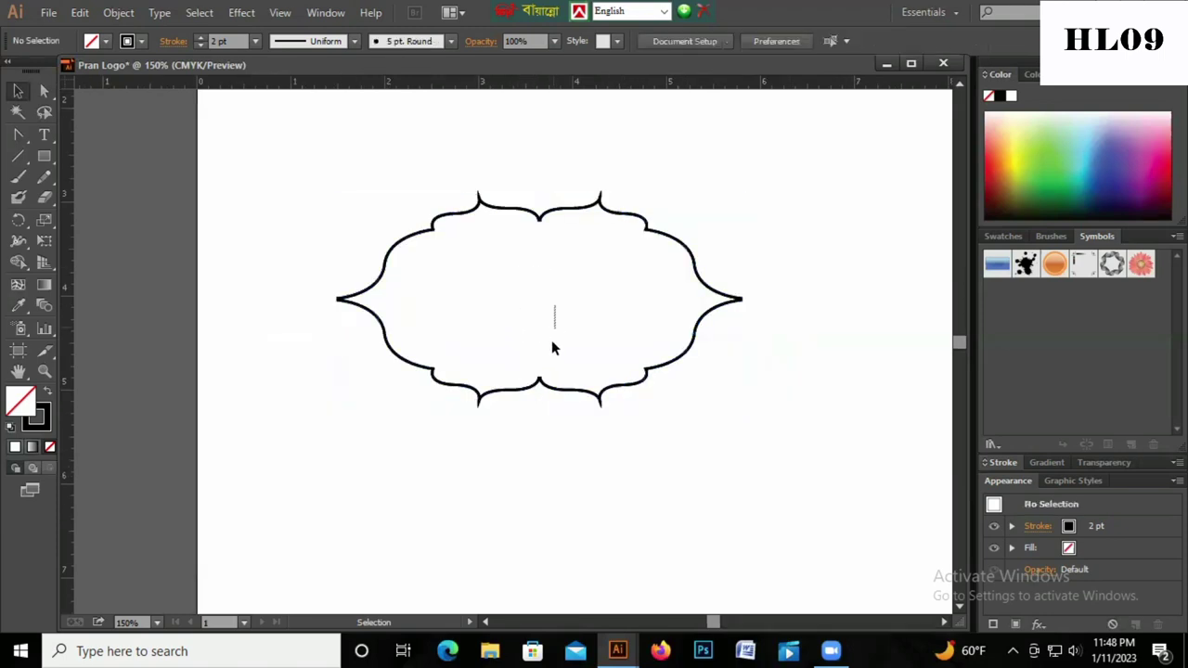
{"action": "left_click_drag", "start_coordinate": [534, 388], "coordinate": [525, 558]}
{"action": "key", "text": "ctrl+z"}
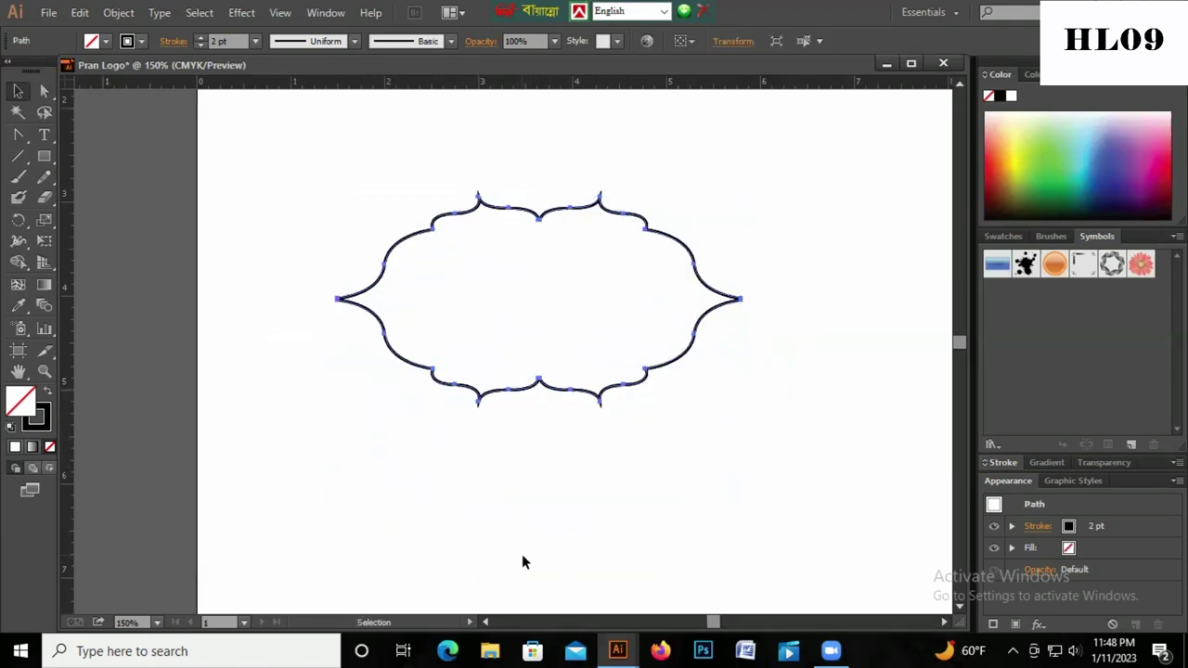
{"action": "left_click_drag", "start_coordinate": [534, 395], "coordinate": [522, 594]}
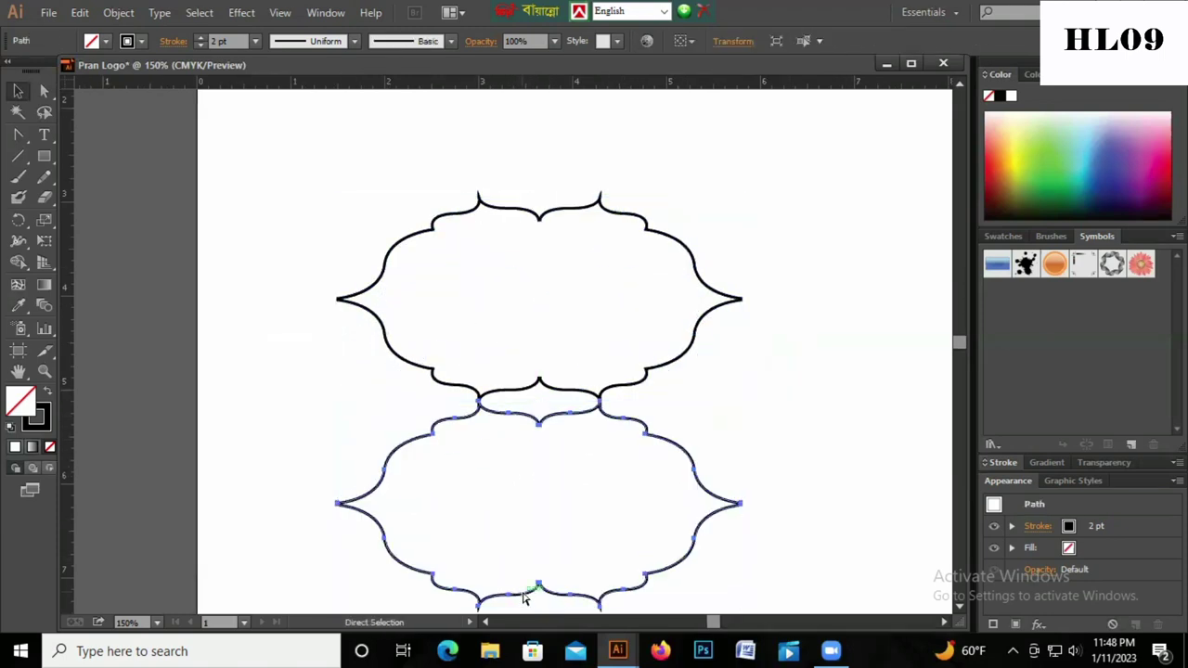
{"action": "key", "text": "ctrl+minus"}
{"action": "left_click_drag", "start_coordinate": [665, 527], "coordinate": [582, 490]}
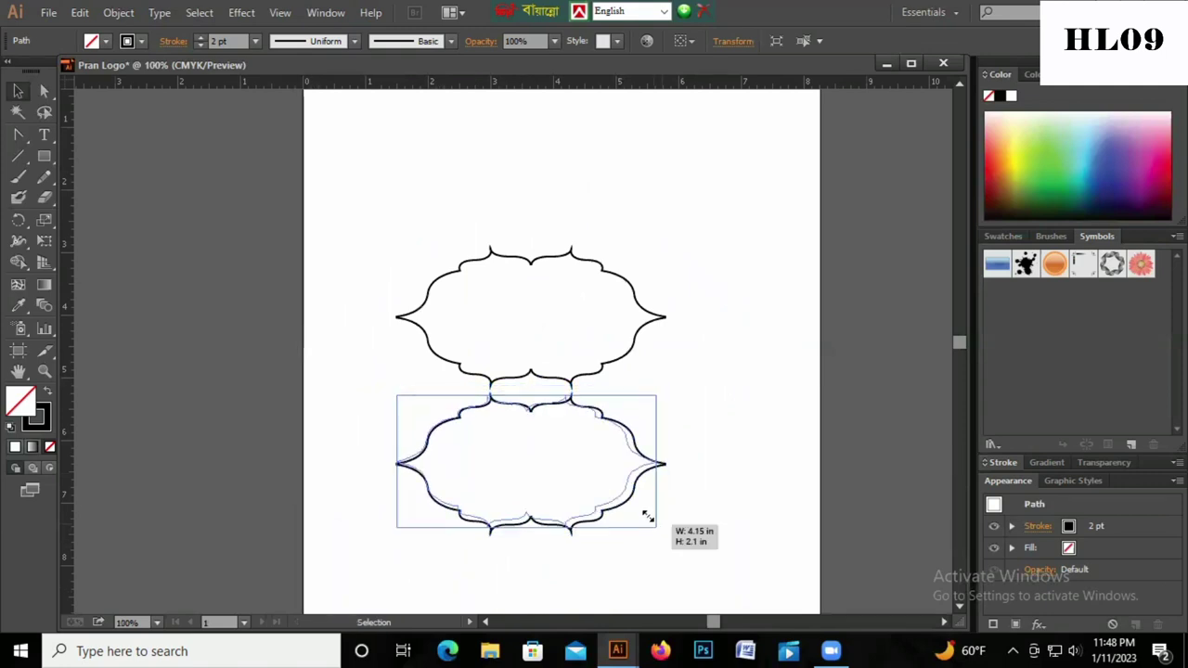
{"action": "left_click", "coordinate": [563, 347]}
{"action": "left_click", "coordinate": [592, 379]}
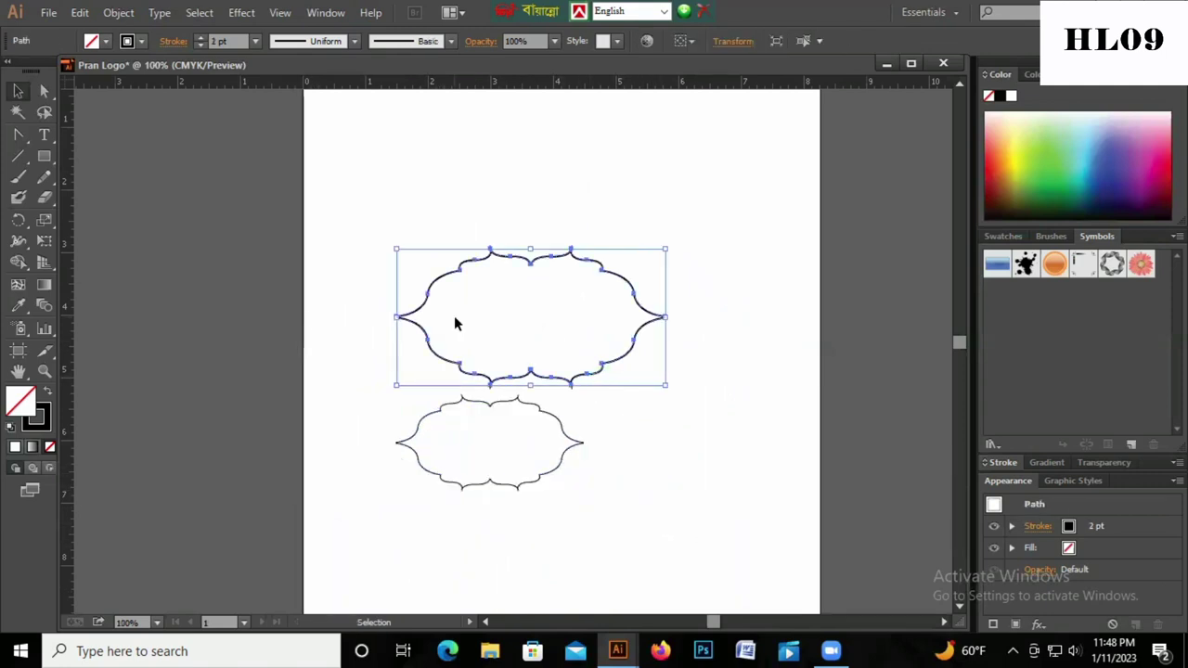
Step: Fill the large frame yellow and the small copy crimson from the Fill swatches
{"action": "left_click", "coordinate": [105, 40]}
{"action": "left_click", "coordinate": [74, 72]}
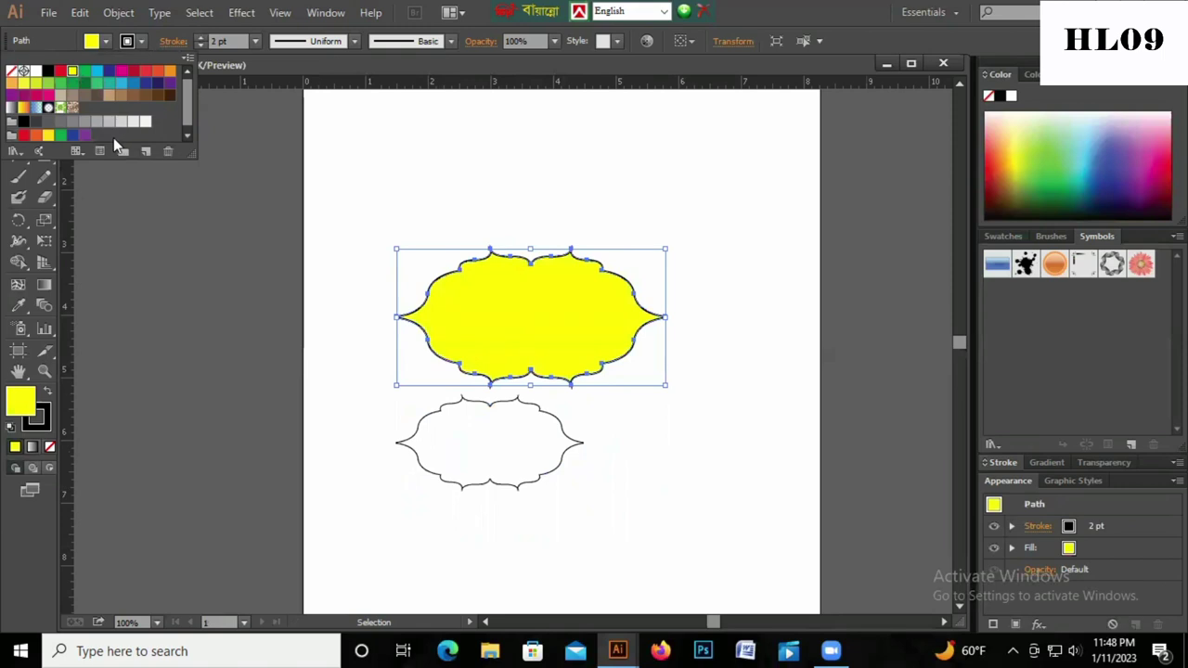
{"action": "left_click", "coordinate": [441, 441]}
{"action": "left_click", "coordinate": [441, 441]}
{"action": "left_click", "coordinate": [105, 41]}
{"action": "left_click", "coordinate": [136, 93]}
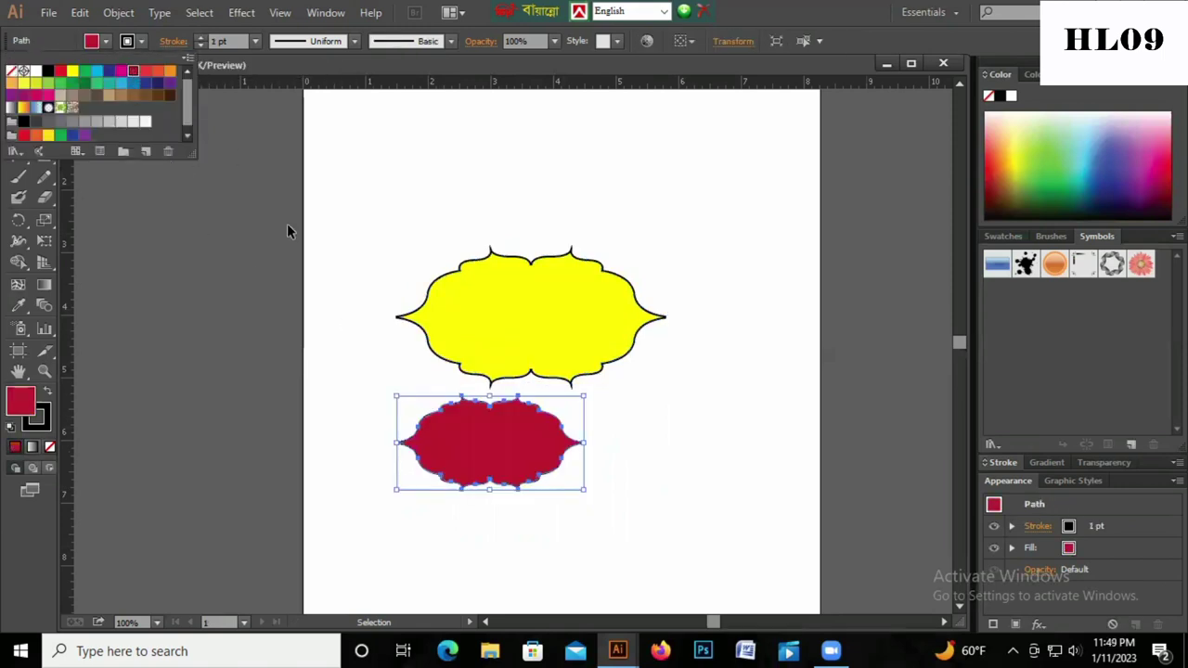
Step: Nudge the crimson shape onto the yellow frame and stretch it to fit centred inside
{"action": "key", "text": "shift+Up"}
{"action": "key", "text": "shift+Up"}
{"action": "key", "text": "shift+Up"}
{"action": "key", "text": "shift+Up"}
{"action": "key", "text": "shift+Up"}
{"action": "key", "text": "shift+Up"}
{"action": "key", "text": "shift+Up"}
{"action": "key", "text": "shift+Up"}
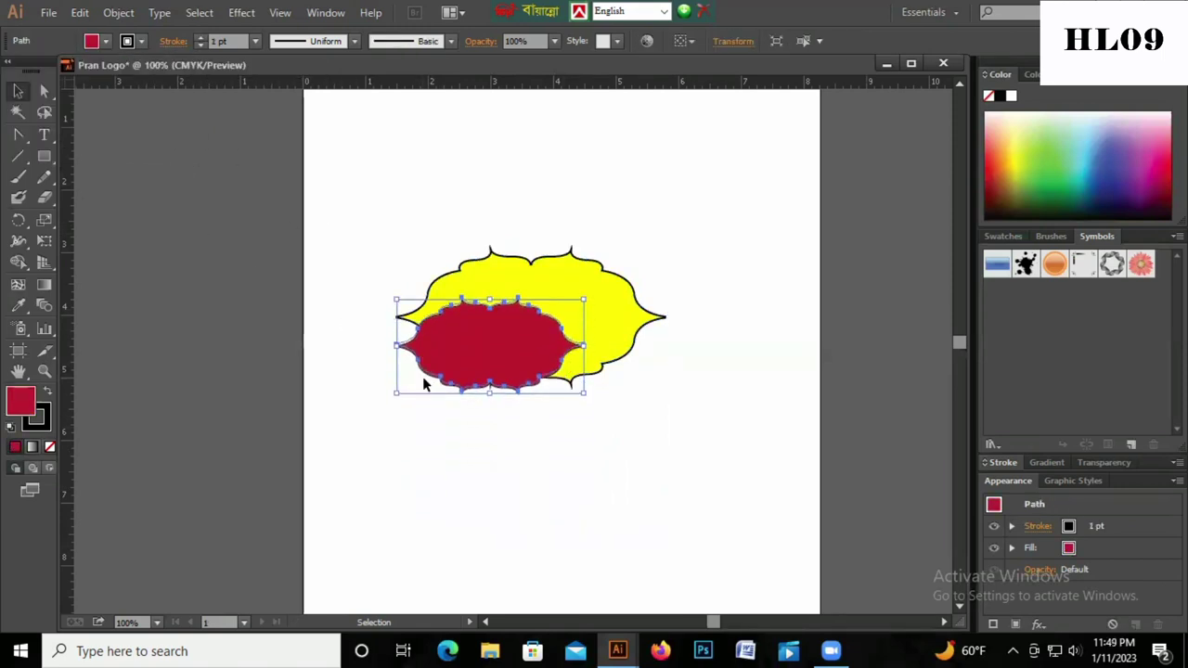
{"action": "key", "text": "shift+Up"}
{"action": "key", "text": "shift+Up"}
{"action": "key", "text": "shift+Up"}
{"action": "key", "text": "shift+Right"}
{"action": "key", "text": "shift+Right"}
{"action": "key", "text": "shift+Right"}
{"action": "key", "text": "shift+Right"}
{"action": "key", "text": "shift+Up"}
{"action": "key", "text": "Right"}
{"action": "key", "text": "Right"}
{"action": "key", "text": "Right"}
{"action": "key", "text": "Up"}
{"action": "key", "text": "Up"}
{"action": "key", "text": "Up"}
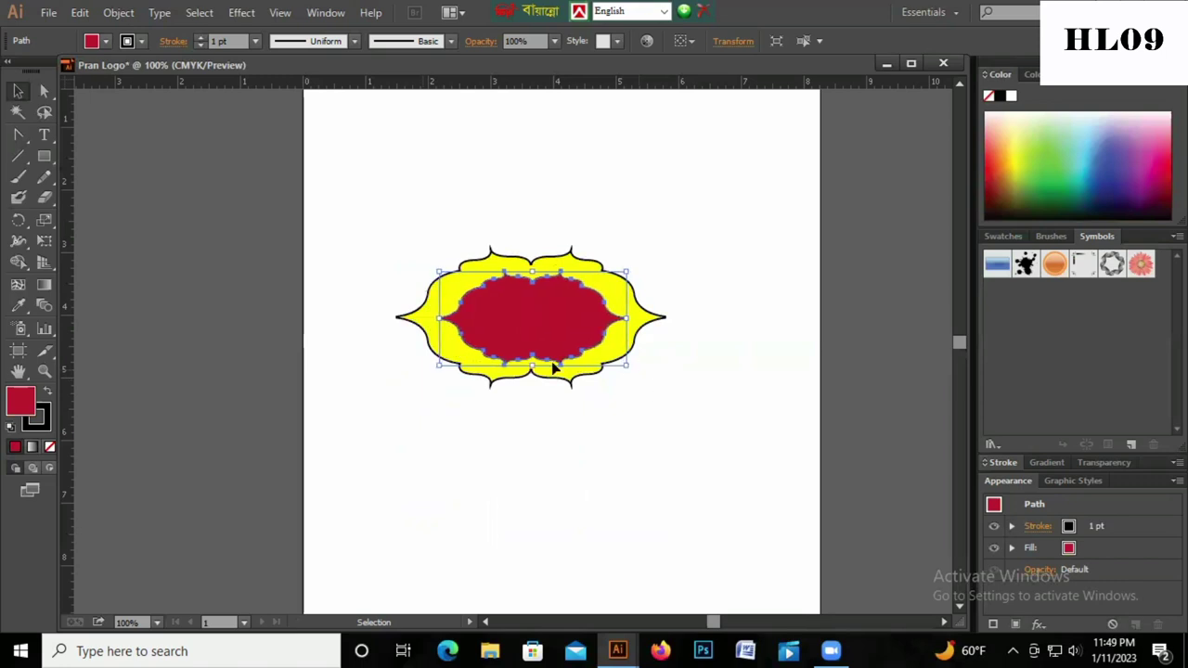
{"action": "left_click_drag", "start_coordinate": [532, 364], "coordinate": [530, 371]}
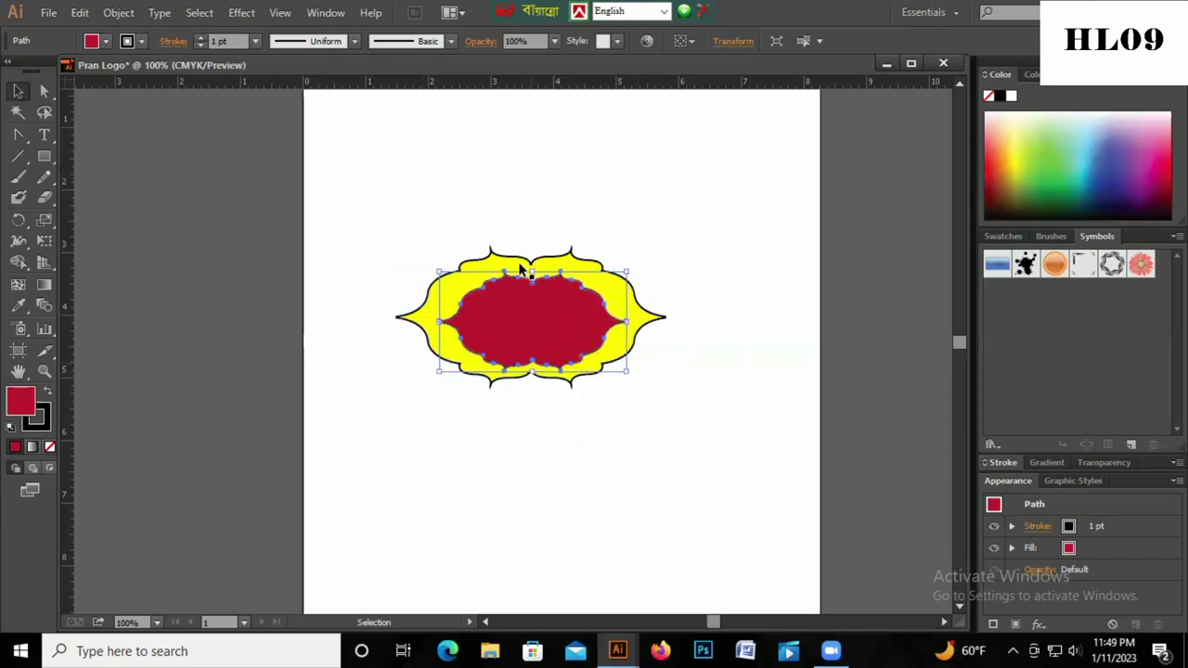
{"action": "left_click_drag", "start_coordinate": [533, 271], "coordinate": [532, 266]}
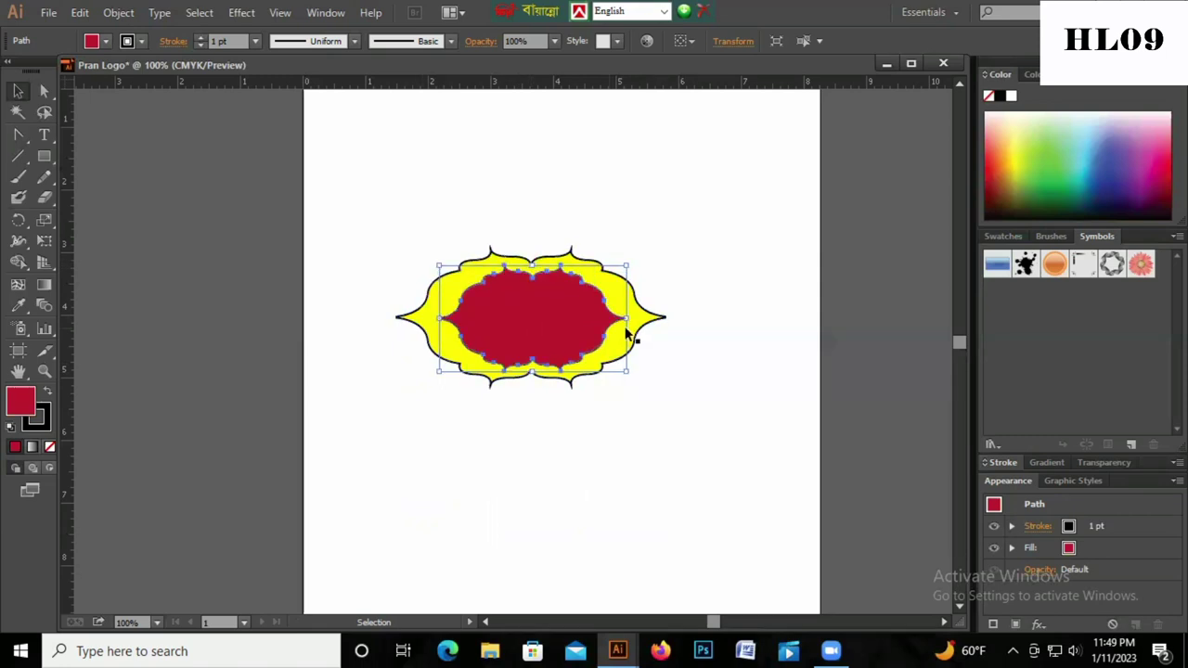
{"action": "left_click_drag", "start_coordinate": [625, 316], "coordinate": [640, 317]}
{"action": "left_click_drag", "start_coordinate": [439, 317], "coordinate": [422, 317]}
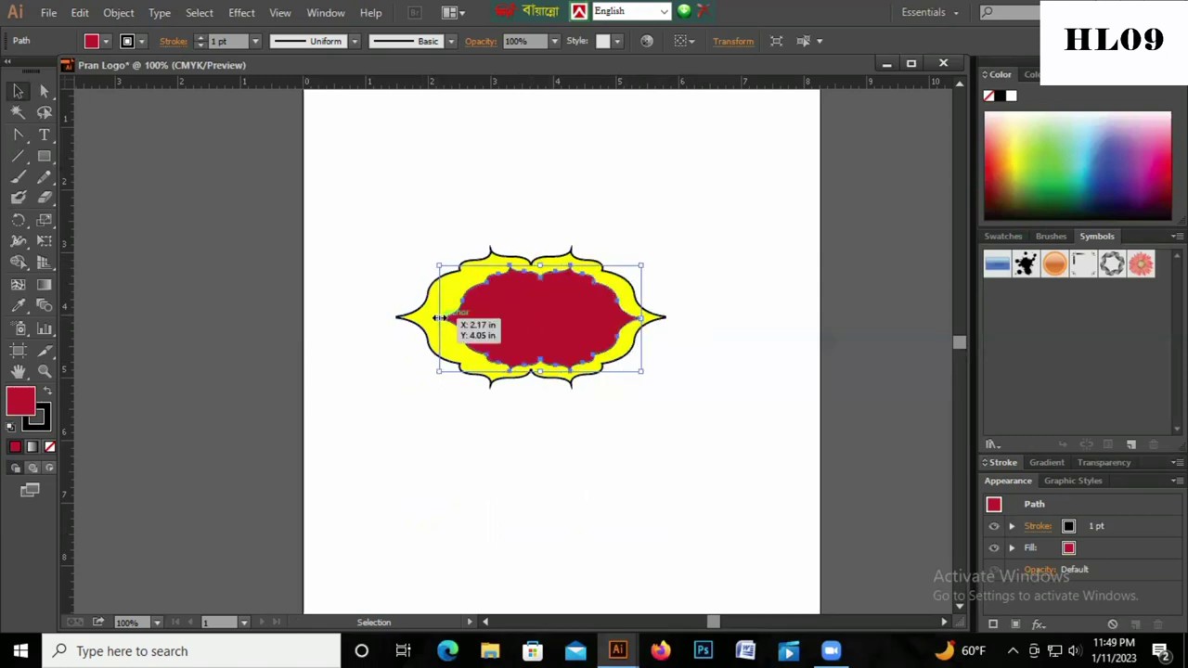
{"action": "left_click", "coordinate": [422, 467]}
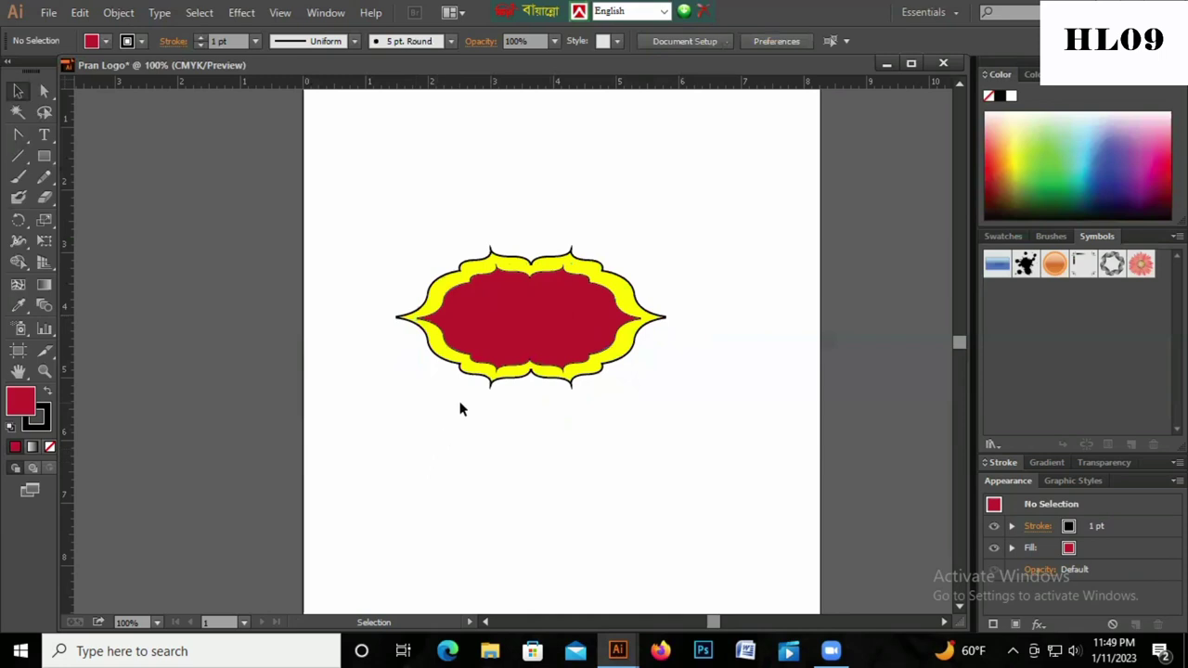
Step: Move the red shape below the yellow frame and select the frame's top anchor points
{"action": "left_click", "coordinate": [548, 266]}
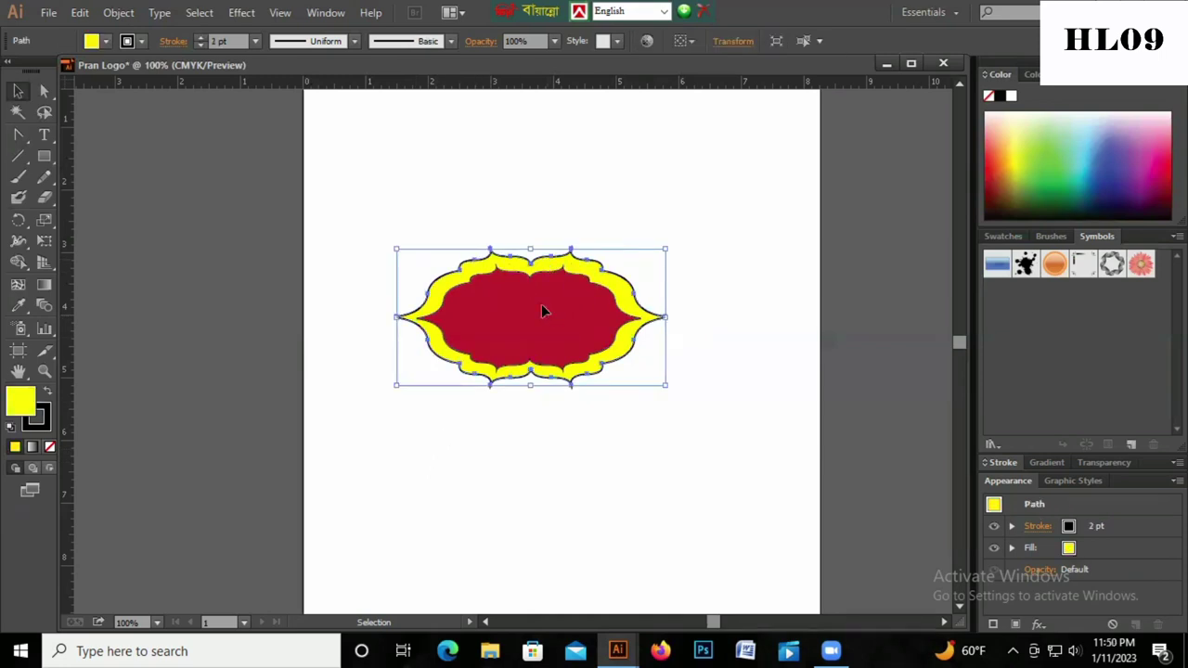
{"action": "left_click_drag", "start_coordinate": [544, 311], "coordinate": [533, 456]}
{"action": "key", "text": "a"}
{"action": "left_click_drag", "start_coordinate": [374, 251], "coordinate": [680, 324]}
{"action": "left_click_drag", "start_coordinate": [395, 203], "coordinate": [675, 322]}
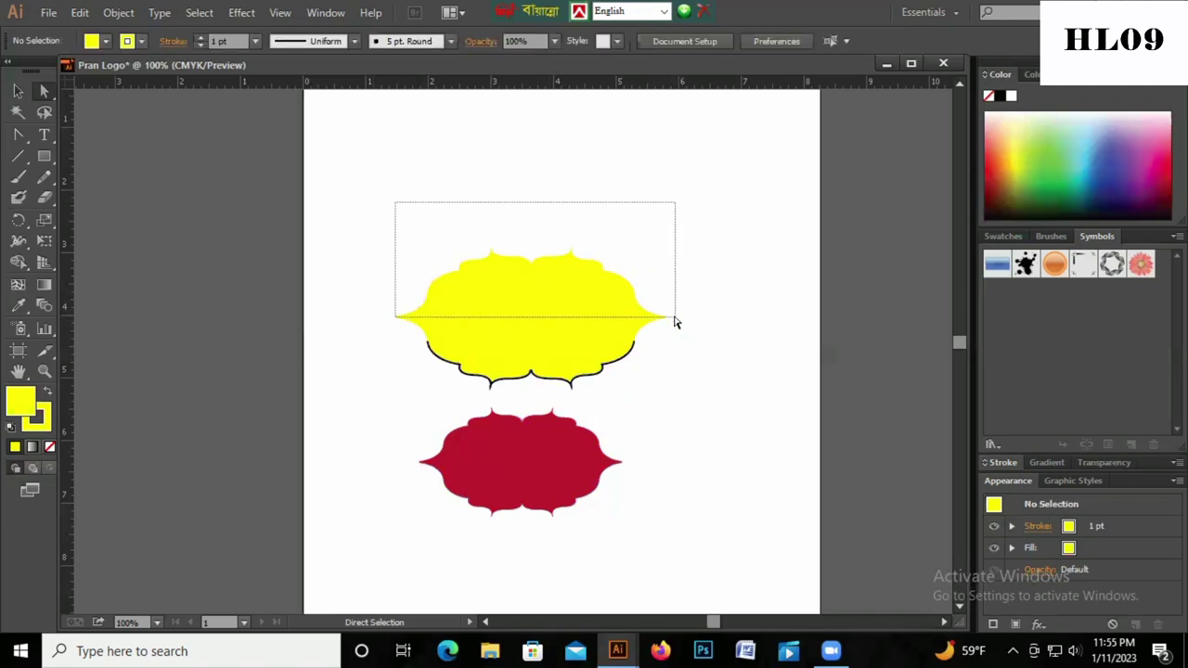
Step: Reflect a horizontal copy of the yellow top edge and nudge it upward above the frame
{"action": "right_click", "coordinate": [442, 295]}
{"action": "left_click", "coordinate": [691, 557]}
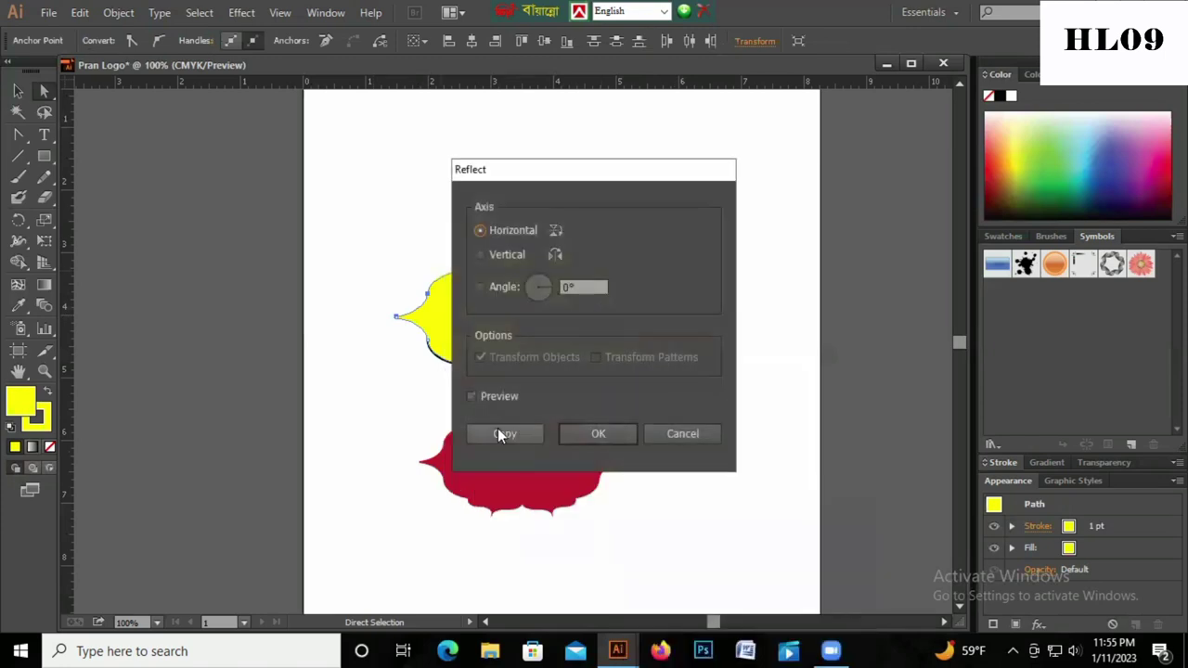
{"action": "left_click", "coordinate": [501, 434]}
{"action": "key", "text": "shift+Up"}
{"action": "key", "text": "shift+Up"}
{"action": "key", "text": "shift+Up"}
{"action": "key", "text": "shift+Up"}
{"action": "key", "text": "shift+Up"}
{"action": "key", "text": "shift+Up"}
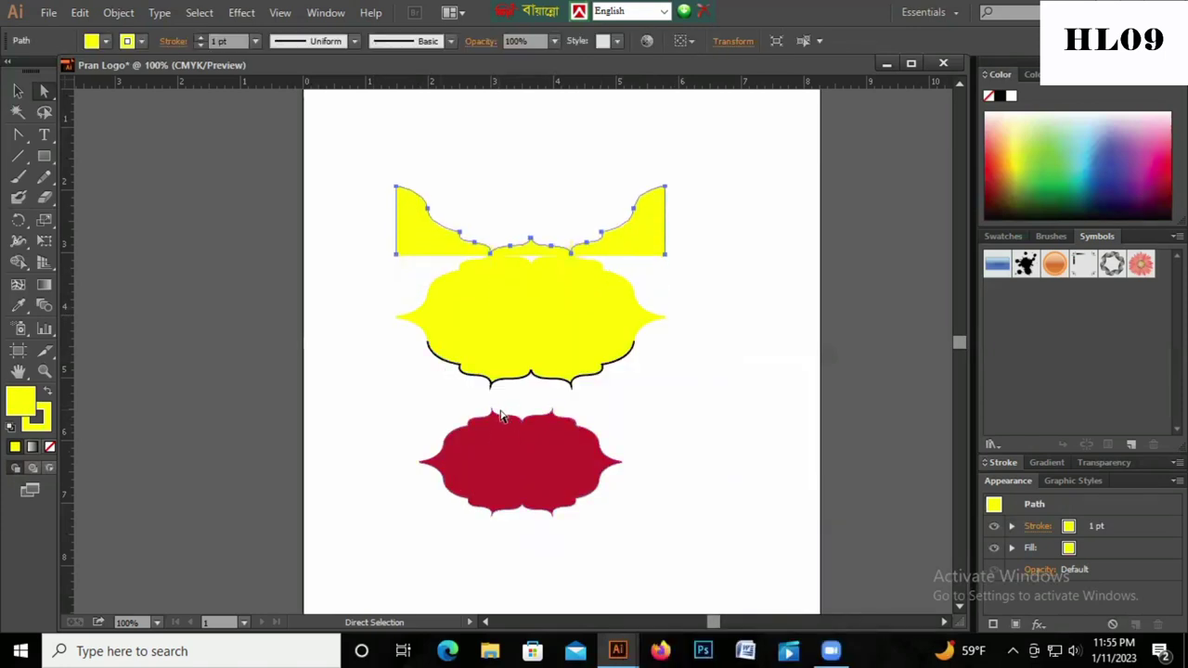
{"action": "key", "text": "shift+Up"}
{"action": "key", "text": "shift+Up"}
Step: Give the mirrored top piece no fill and a black 2 pt stroke
{"action": "left_click_drag", "start_coordinate": [399, 368], "coordinate": [698, 401]}
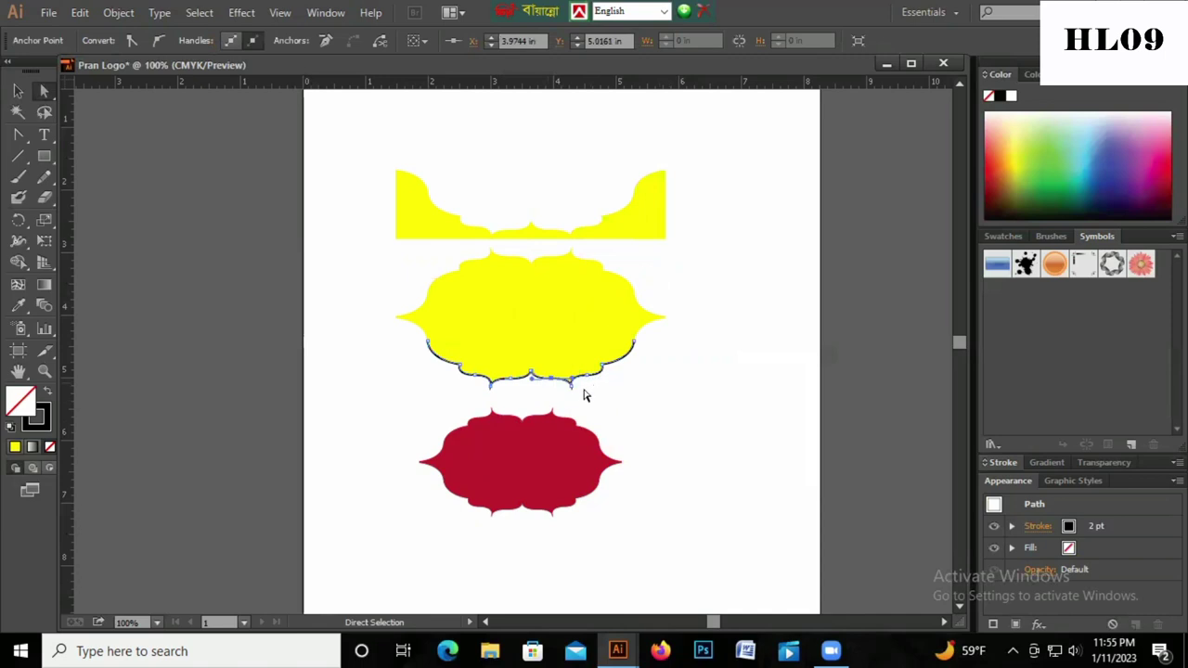
{"action": "key", "text": "a"}
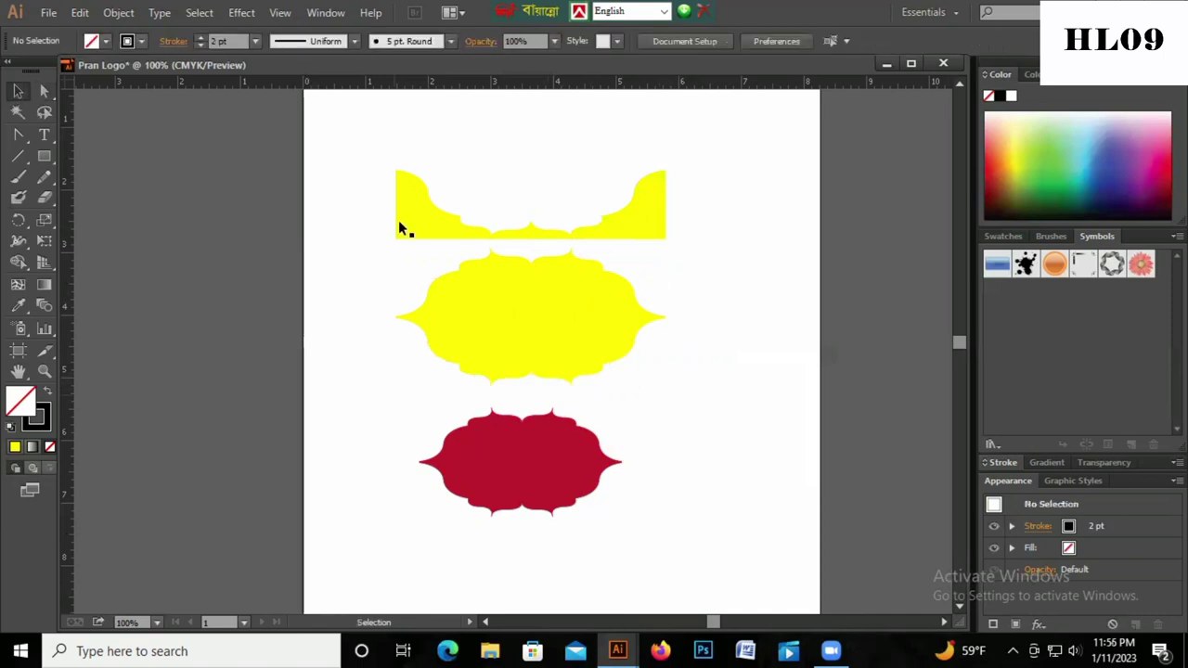
{"action": "left_click", "coordinate": [398, 231]}
{"action": "mouse_move", "coordinate": [365, 205]}
{"action": "left_mouse_down"}
{"action": "mouse_move", "coordinate": [428, 243]}
{"action": "mouse_move", "coordinate": [482, 169]}
{"action": "left_mouse_up"}
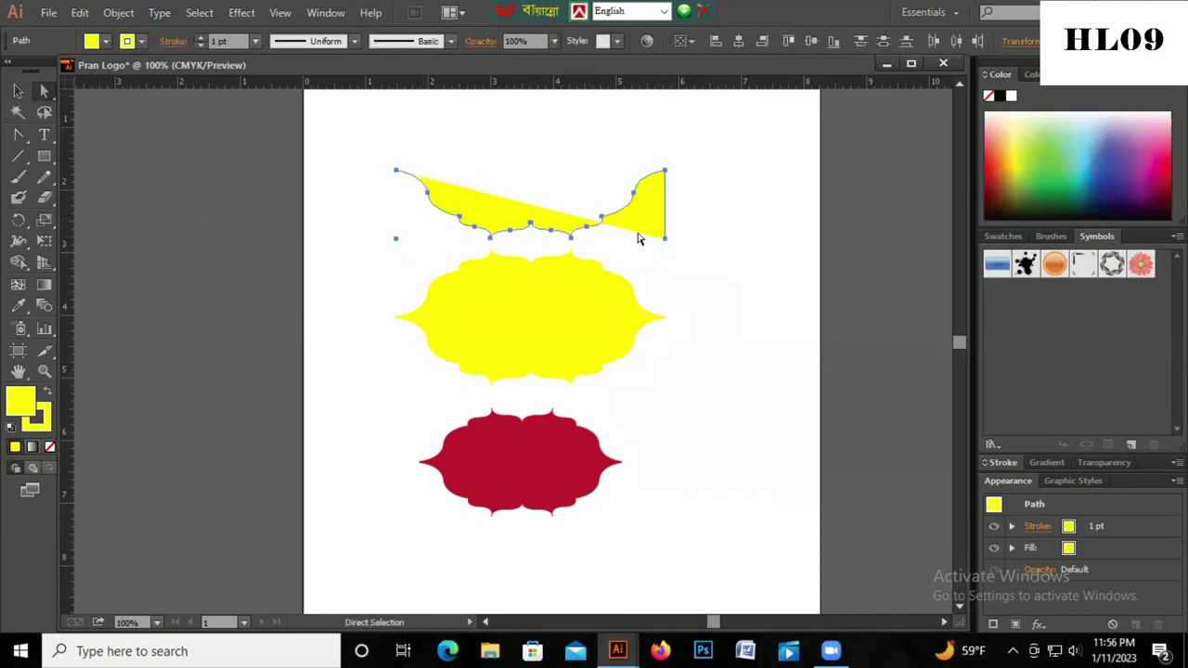
{"action": "left_click", "coordinate": [105, 42]}
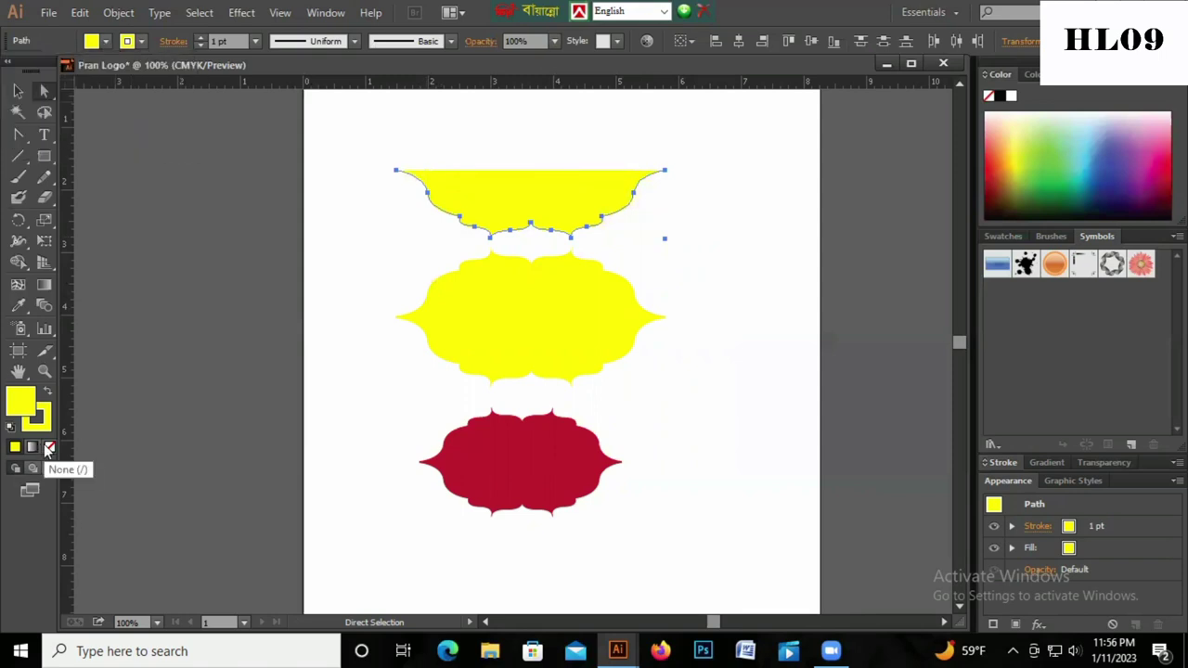
{"action": "left_click", "coordinate": [17, 90]}
{"action": "left_click", "coordinate": [48, 446]}
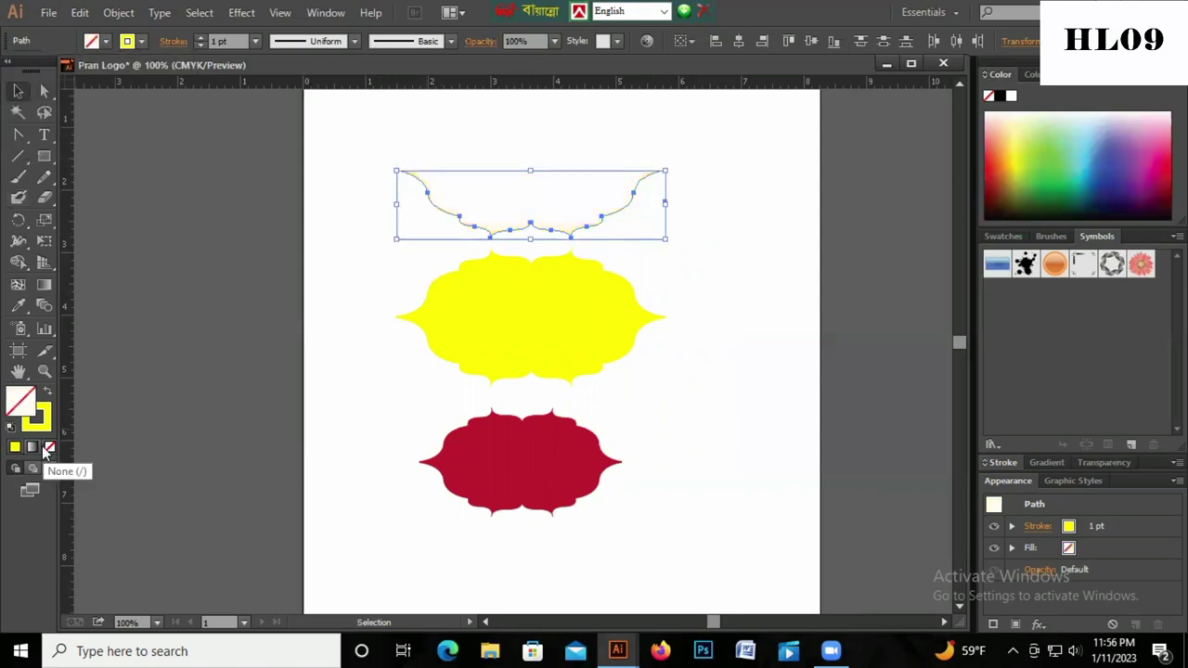
{"action": "left_click", "coordinate": [141, 42]}
{"action": "left_click", "coordinate": [48, 70]}
{"action": "left_click", "coordinate": [199, 40]}
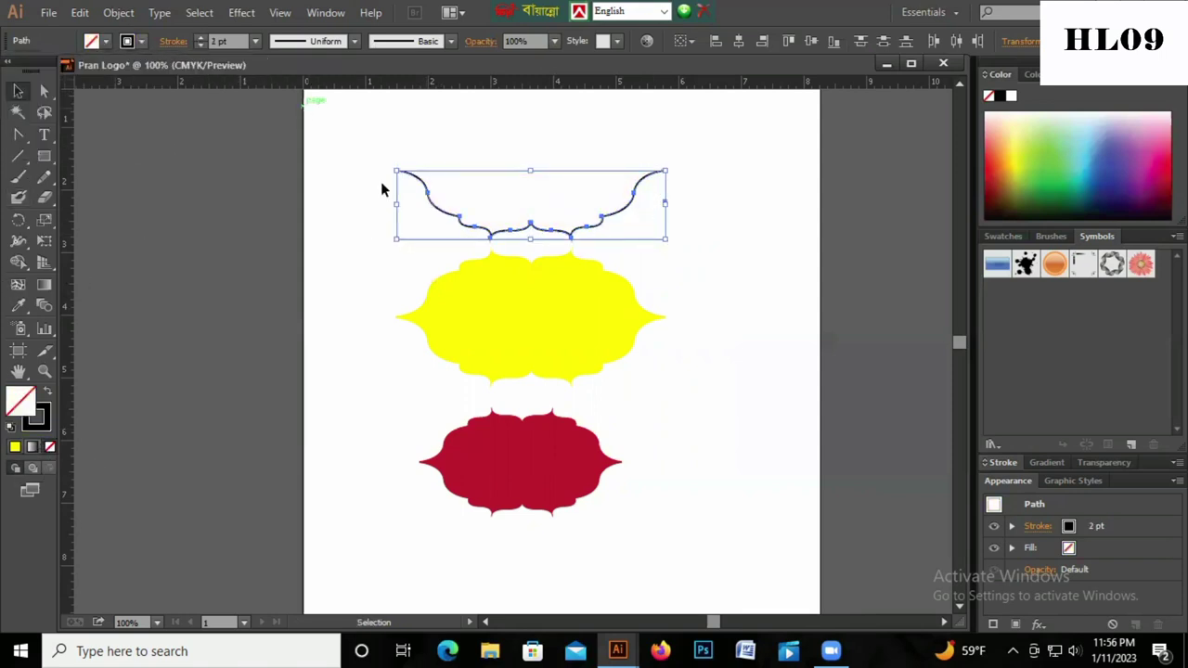
Step: Shift-nudge the curve down three steps onto the yellow frame's lower edge
{"action": "left_click_drag", "start_coordinate": [371, 146], "coordinate": [663, 247]}
{"action": "key", "text": "shift+Down"}
{"action": "key", "text": "shift+Down"}
{"action": "key", "text": "shift+Down"}
{"action": "key", "text": "shift+Down"}
{"action": "key", "text": "shift+Down"}
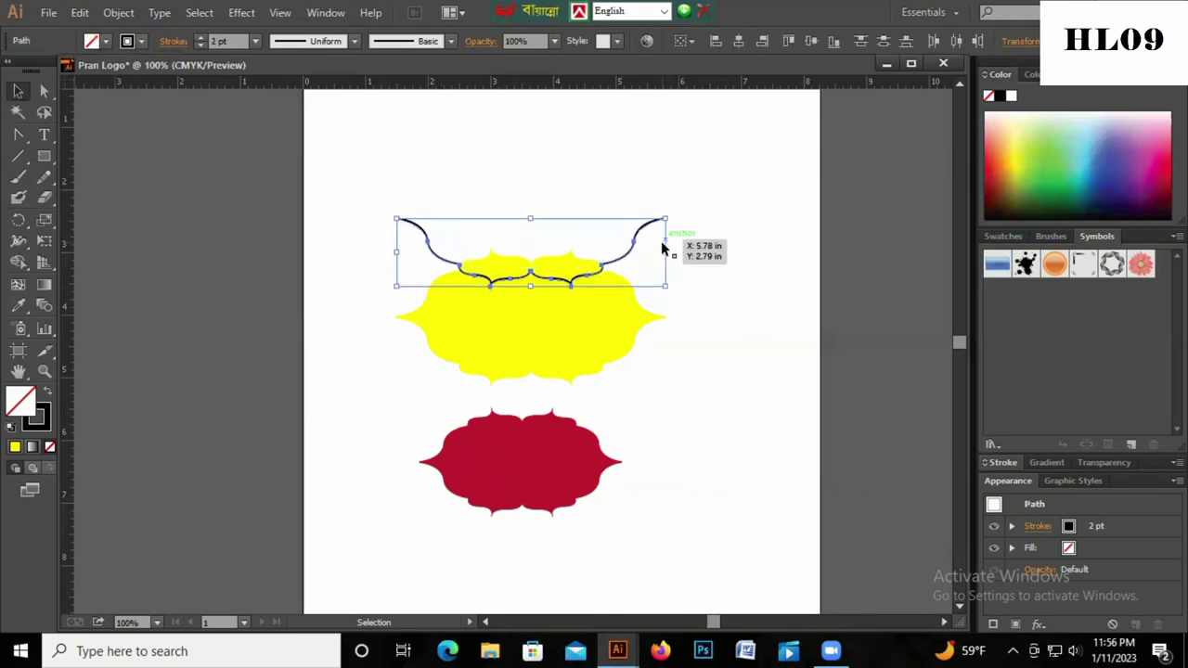
{"action": "key", "text": "shift+Down"}
{"action": "key", "text": "shift+Down"}
{"action": "key", "text": "shift+Down"}
{"action": "key", "text": "shift+Down"}
{"action": "key", "text": "shift+Down"}
{"action": "key", "text": "shift+Down"}
{"action": "key", "text": "shift+Down"}
{"action": "key", "text": "shift+Down"}
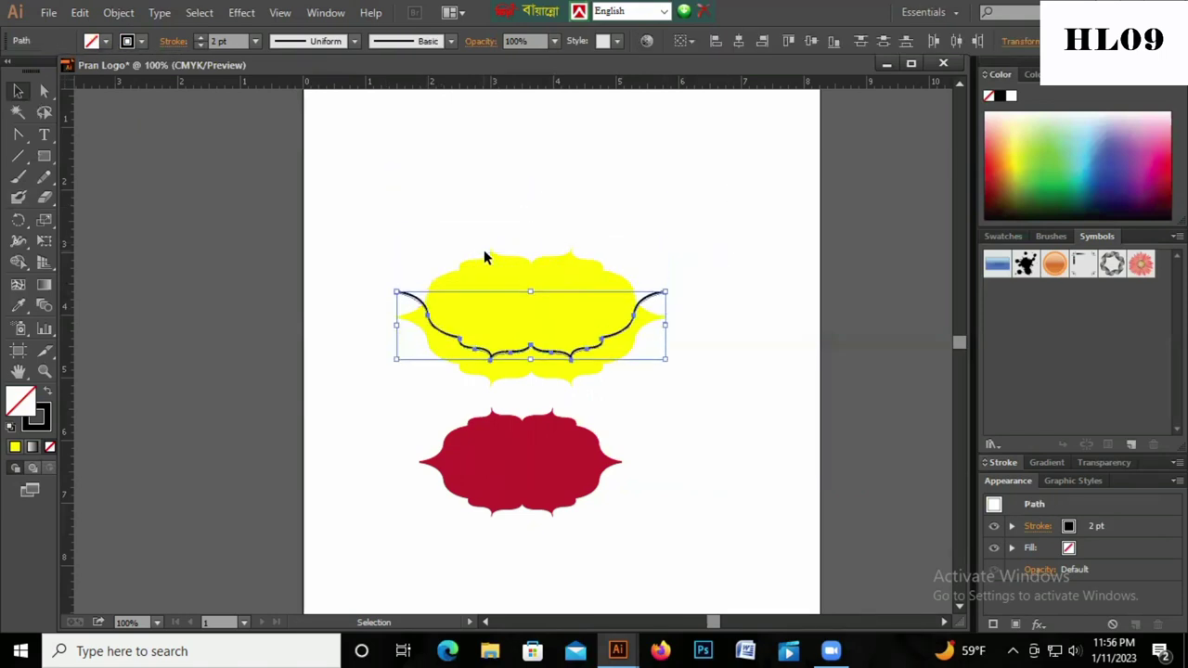
{"action": "key", "text": "shift+Down"}
{"action": "key", "text": "shift+Down"}
{"action": "key", "text": "shift+Down"}
{"action": "left_click", "coordinate": [464, 210]}
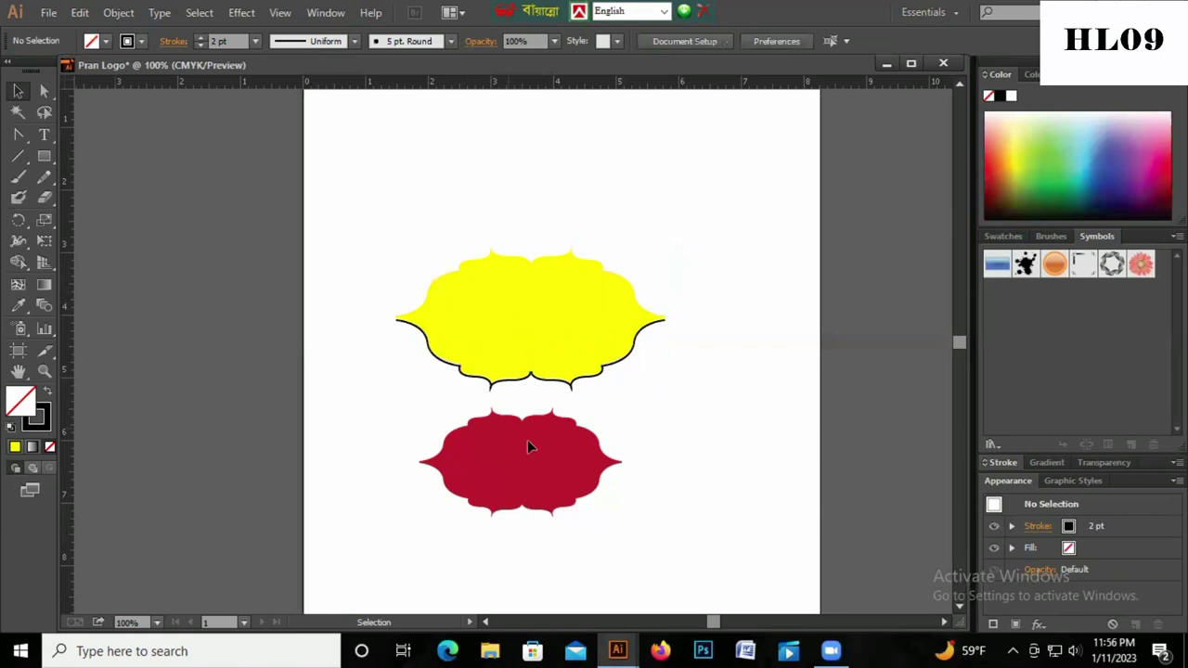
Step: Move the red shape onto the yellow frame and stretch its sides, top and bottom to fit
{"action": "left_click_drag", "start_coordinate": [527, 491], "coordinate": [535, 344]}
{"action": "left_click_drag", "start_coordinate": [640, 318], "coordinate": [650, 319]}
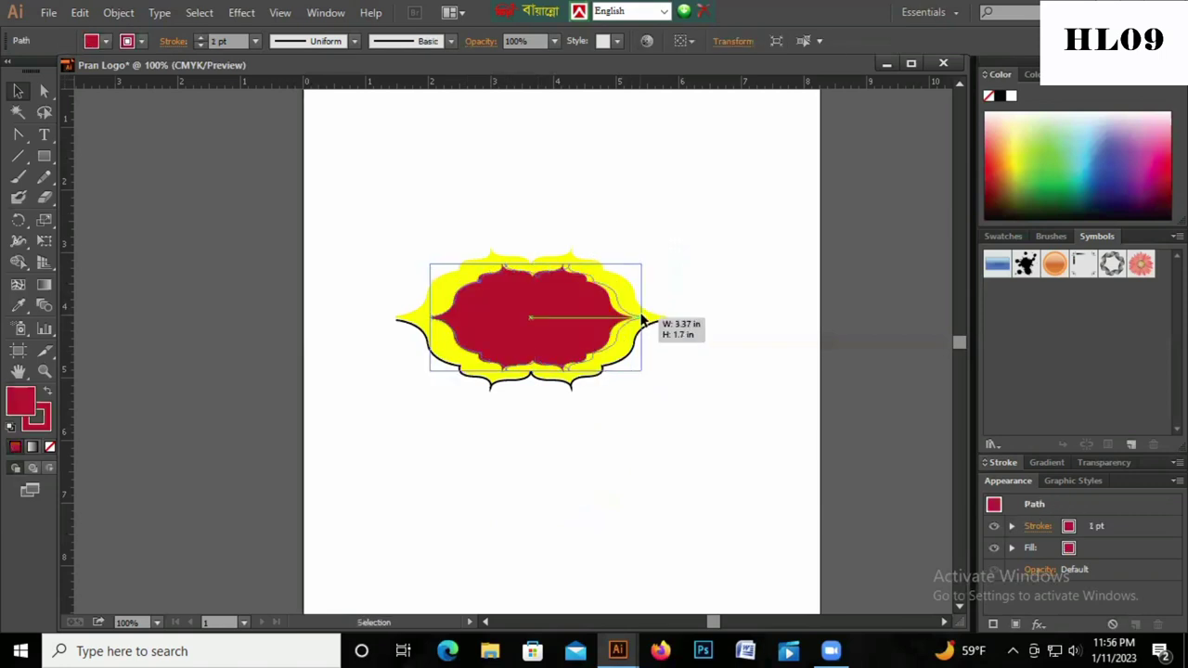
{"action": "left_click_drag", "start_coordinate": [427, 318], "coordinate": [422, 318]}
{"action": "left_click_drag", "start_coordinate": [531, 265], "coordinate": [531, 259]}
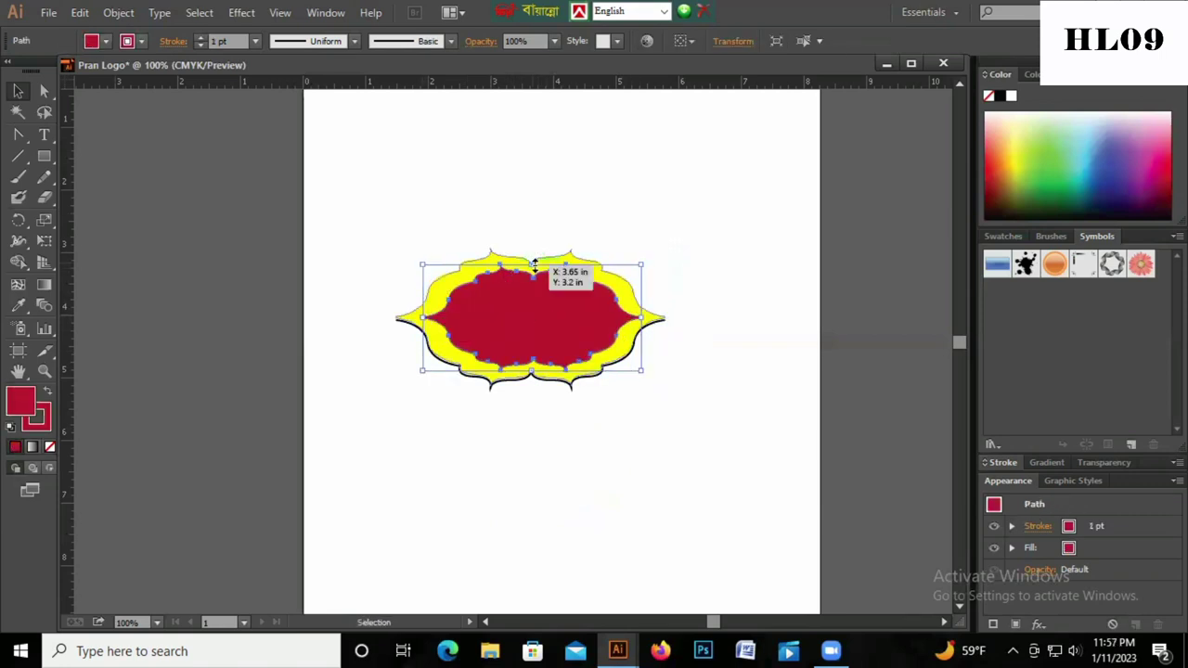
{"action": "left_click_drag", "start_coordinate": [531, 372], "coordinate": [531, 375]}
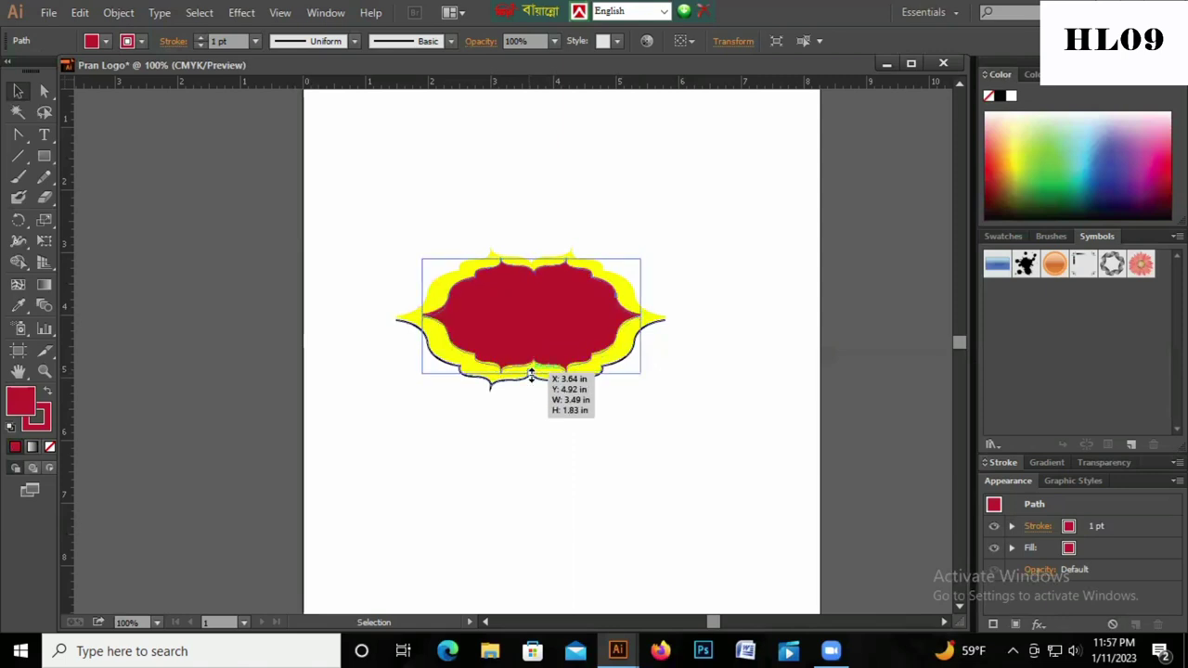
Step: Check the fit by reselecting the red shape and the black outlined frame
{"action": "left_click", "coordinate": [517, 464]}
{"action": "left_click", "coordinate": [519, 311]}
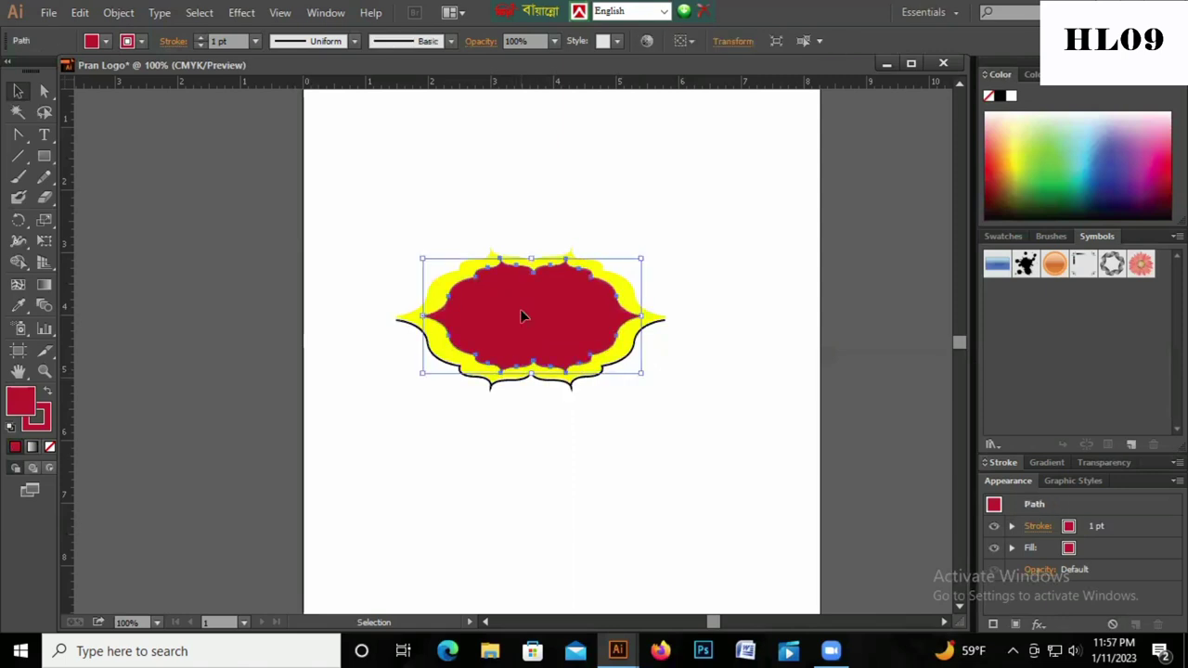
{"action": "left_click", "coordinate": [525, 227]}
{"action": "left_click", "coordinate": [597, 374]}
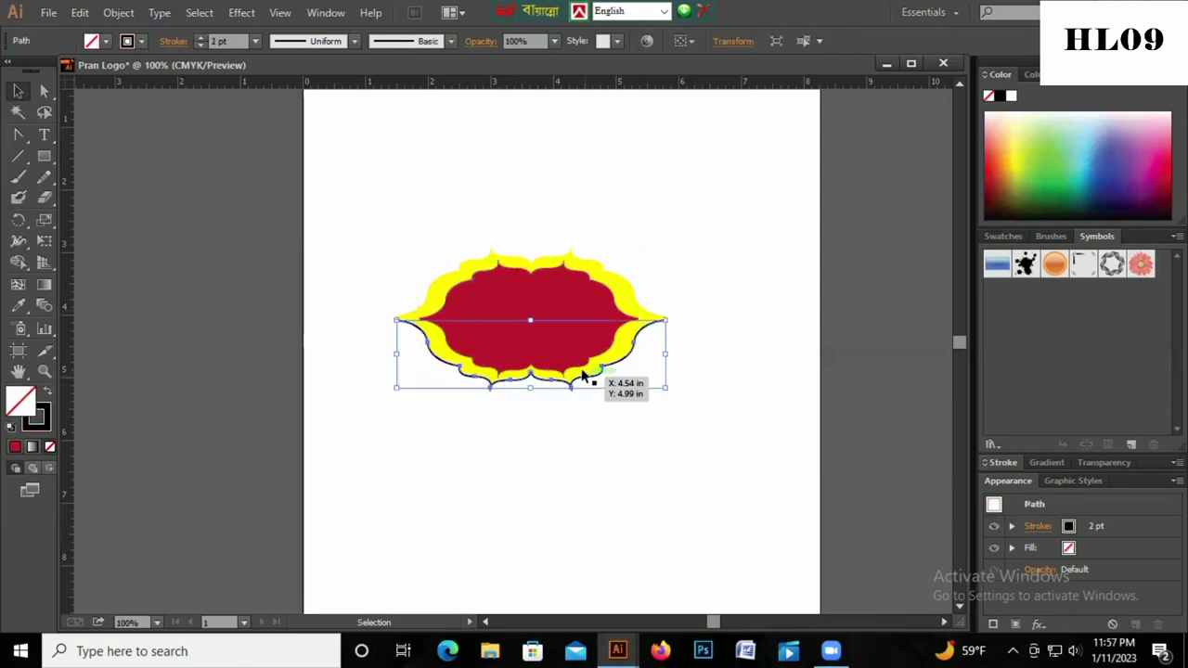
{"action": "left_click", "coordinate": [219, 254]}
Step: Add a PRAN text line above the frame at 48 pt
{"action": "left_click", "coordinate": [42, 136]}
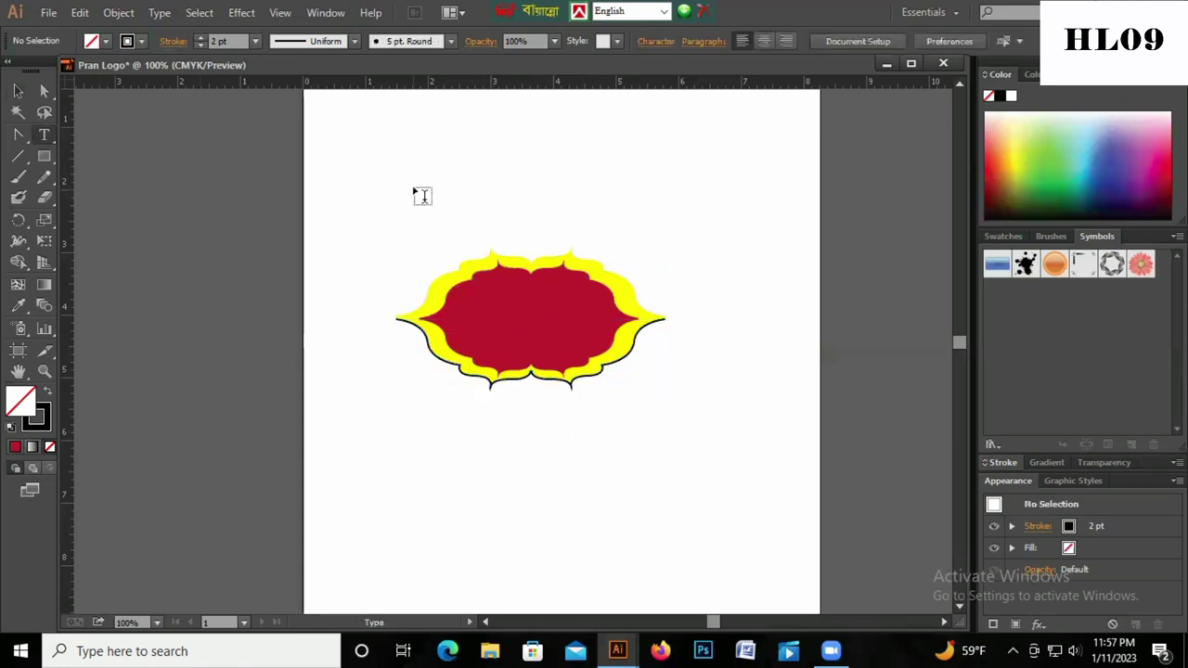
{"action": "left_click", "coordinate": [414, 187]}
{"action": "type", "text": "PRAN"}
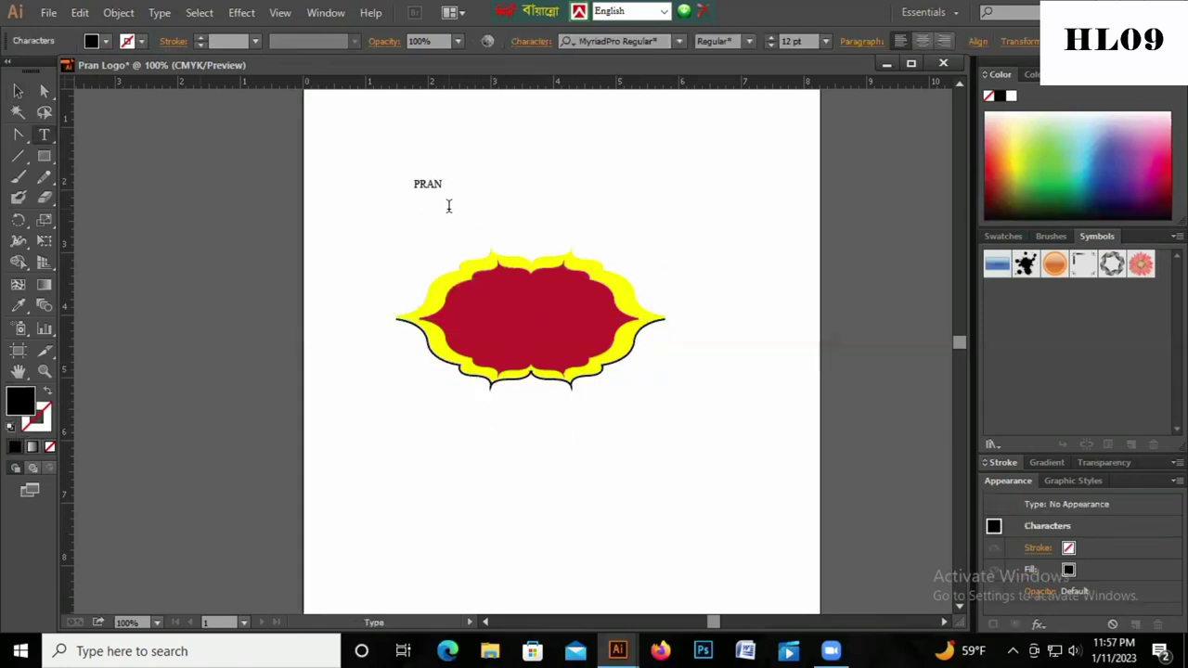
{"action": "double_click", "coordinate": [804, 41]}
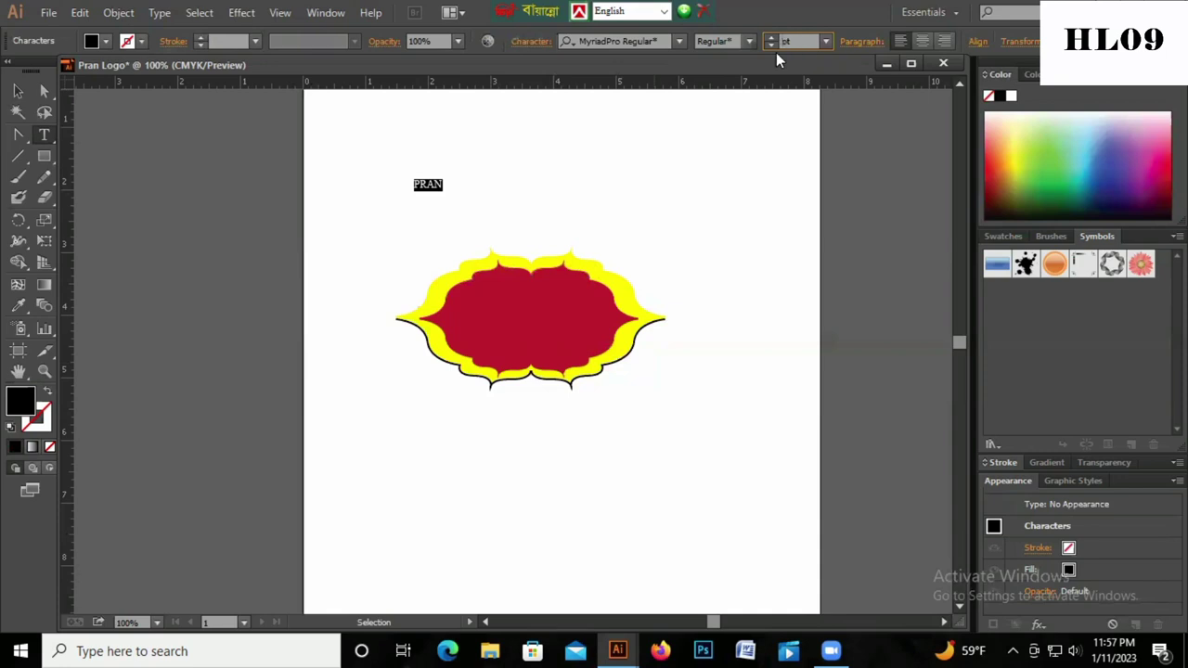
{"action": "type", "text": "48"}
{"action": "key", "text": "Return"}
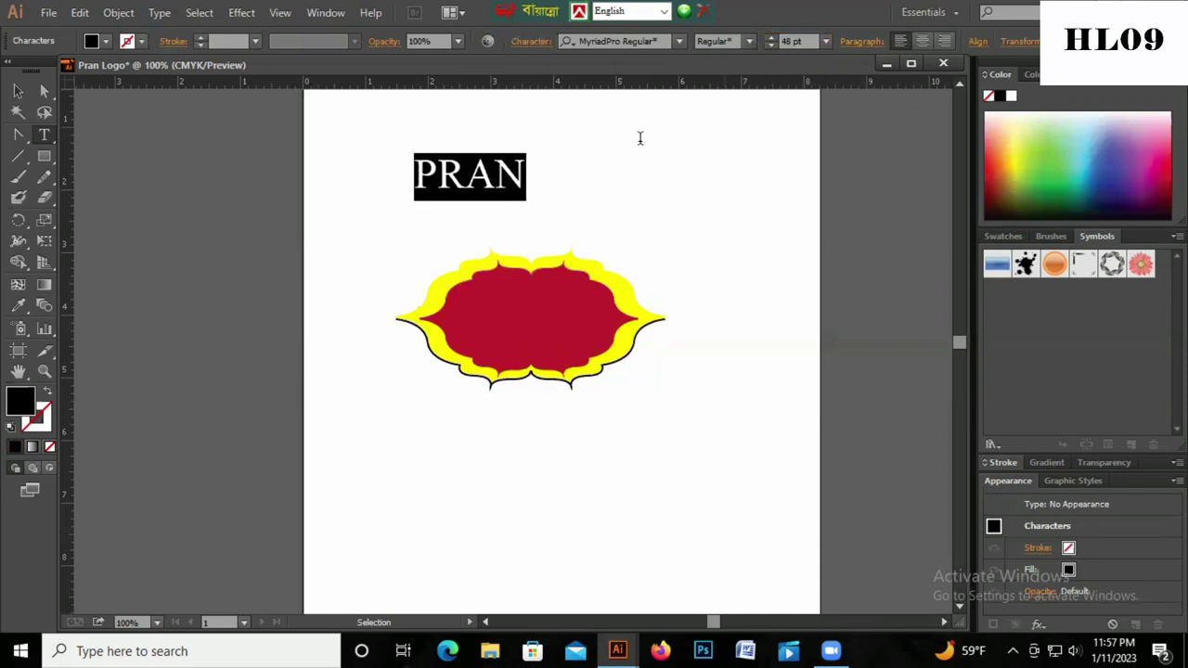
Step: Move the PRAN text onto the red shape and enlarge it to 57 pt
{"action": "left_click", "coordinate": [18, 90]}
{"action": "left_click_drag", "start_coordinate": [470, 173], "coordinate": [525, 312]}
{"action": "left_click", "coordinate": [769, 38]}
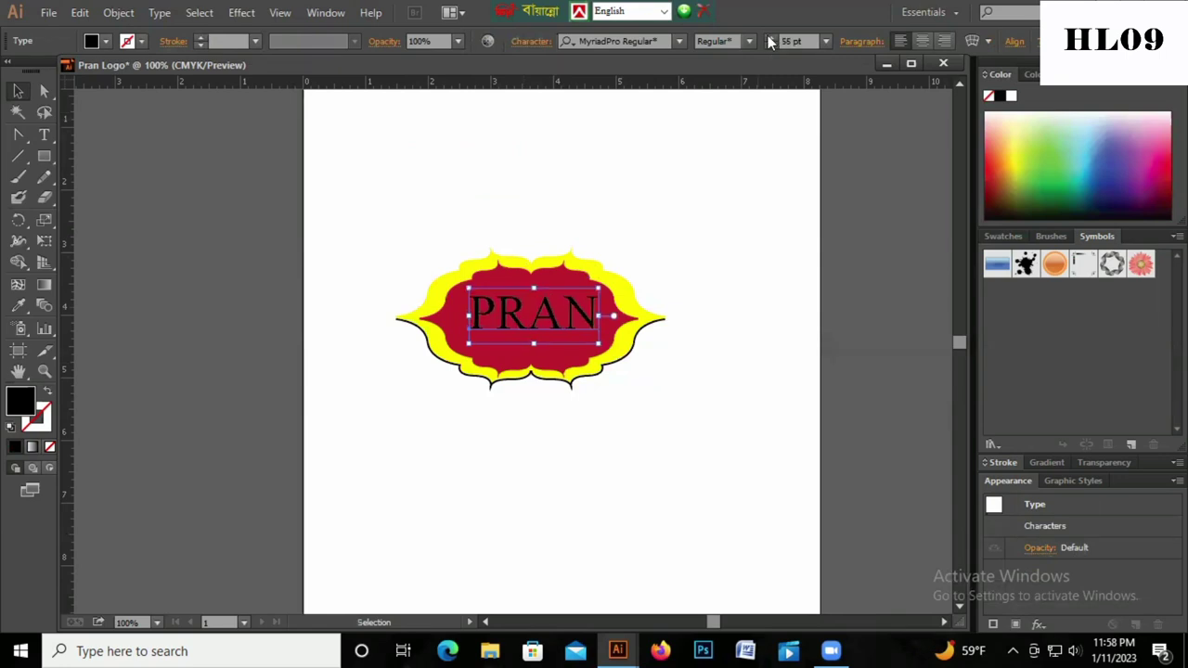
{"action": "left_click", "coordinate": [769, 38]}
{"action": "left_click", "coordinate": [769, 38]}
{"action": "left_click", "coordinate": [769, 38]}
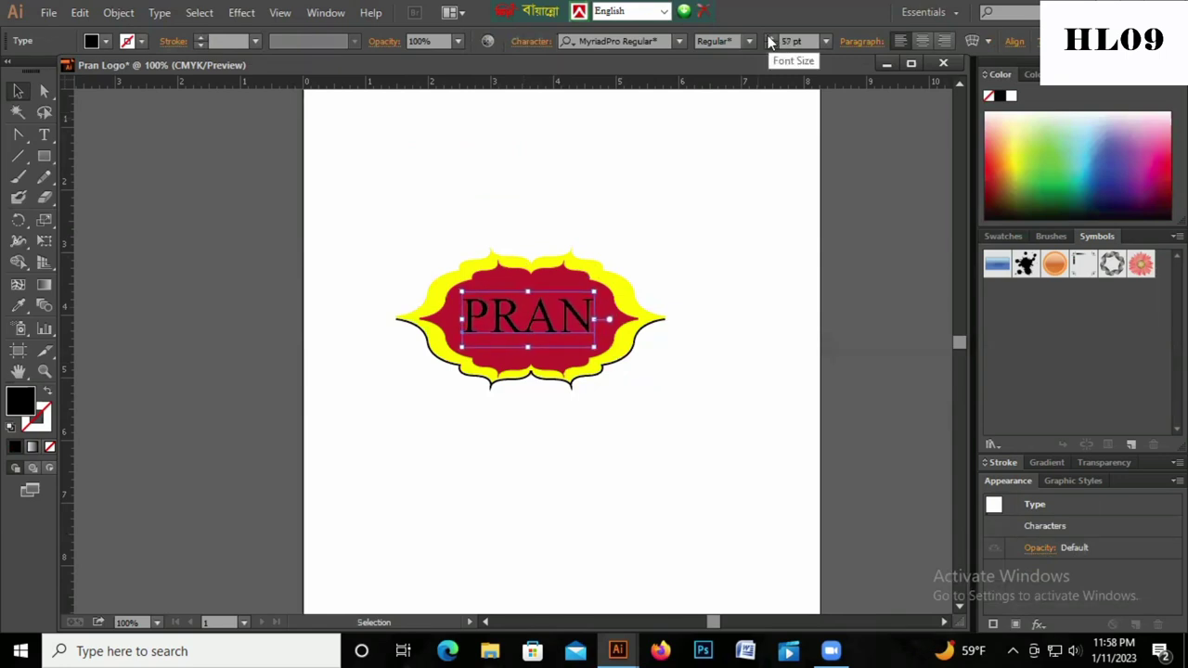
{"action": "left_click", "coordinate": [769, 38]}
Step: Fill the PRAN text with white, #FFFFFF
{"action": "double_click", "coordinate": [21, 401]}
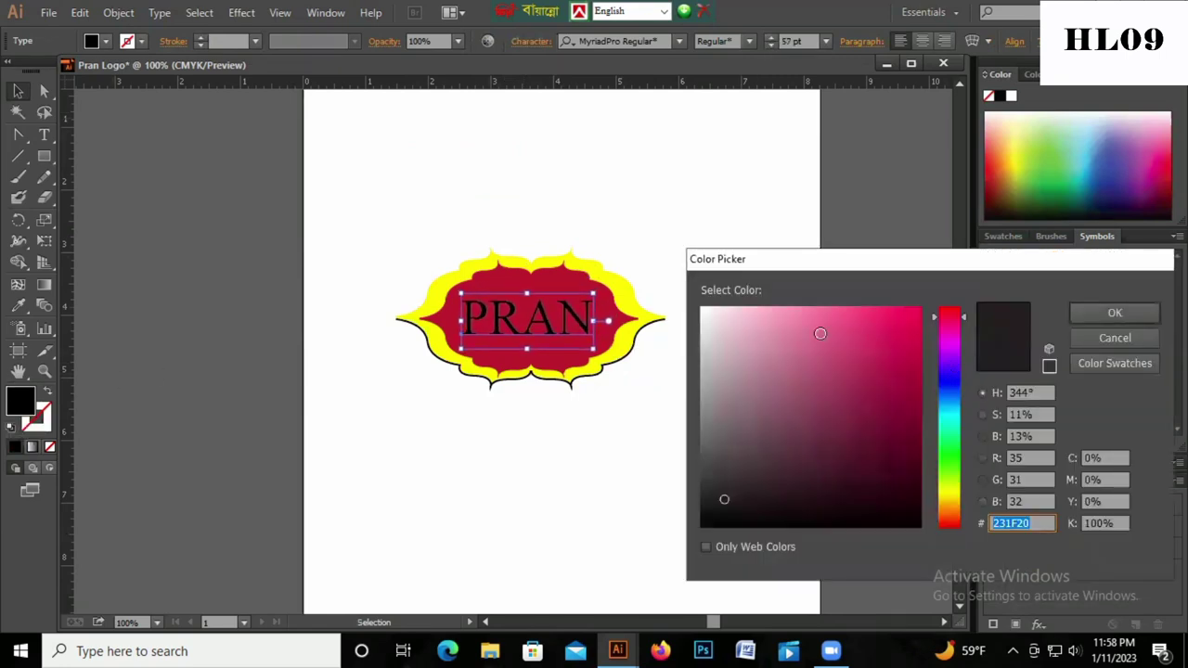
{"action": "type", "text": "ffffff"}
{"action": "left_click", "coordinate": [1115, 313]}
{"action": "left_click", "coordinate": [450, 241]}
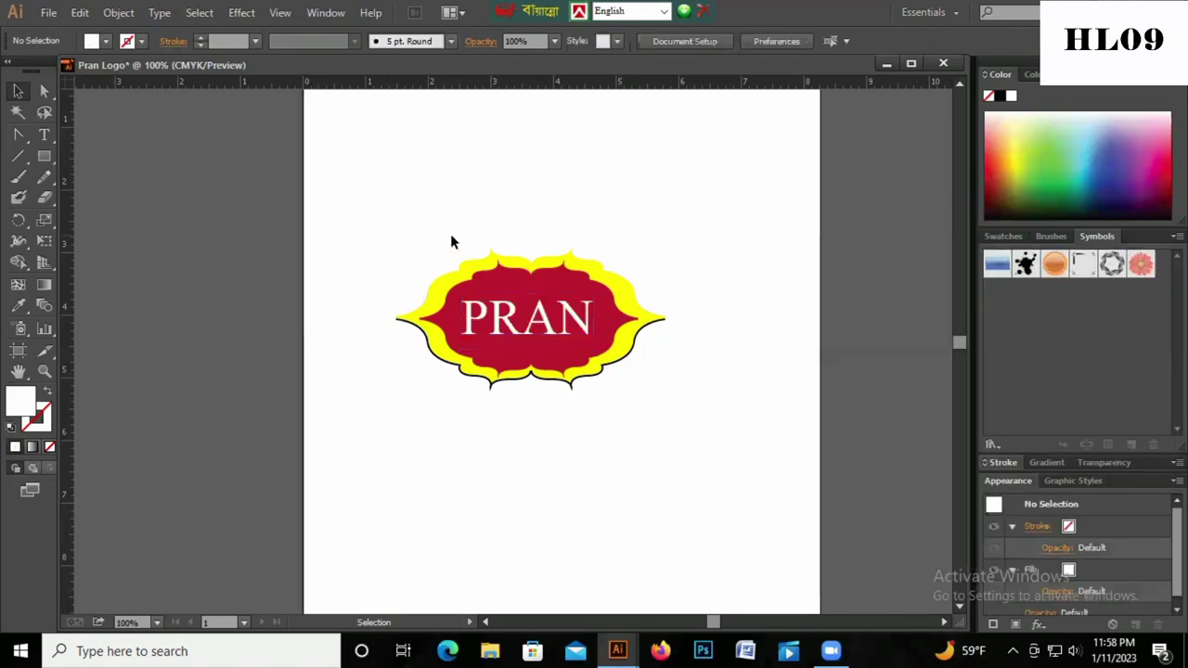
{"action": "left_click", "coordinate": [43, 136]}
Step: Type 'Thanks For Watching' below the logo and place an enlarged Gerbera symbol beneath it
{"action": "left_click", "coordinate": [322, 464]}
{"action": "type", "text": "Thanks"}
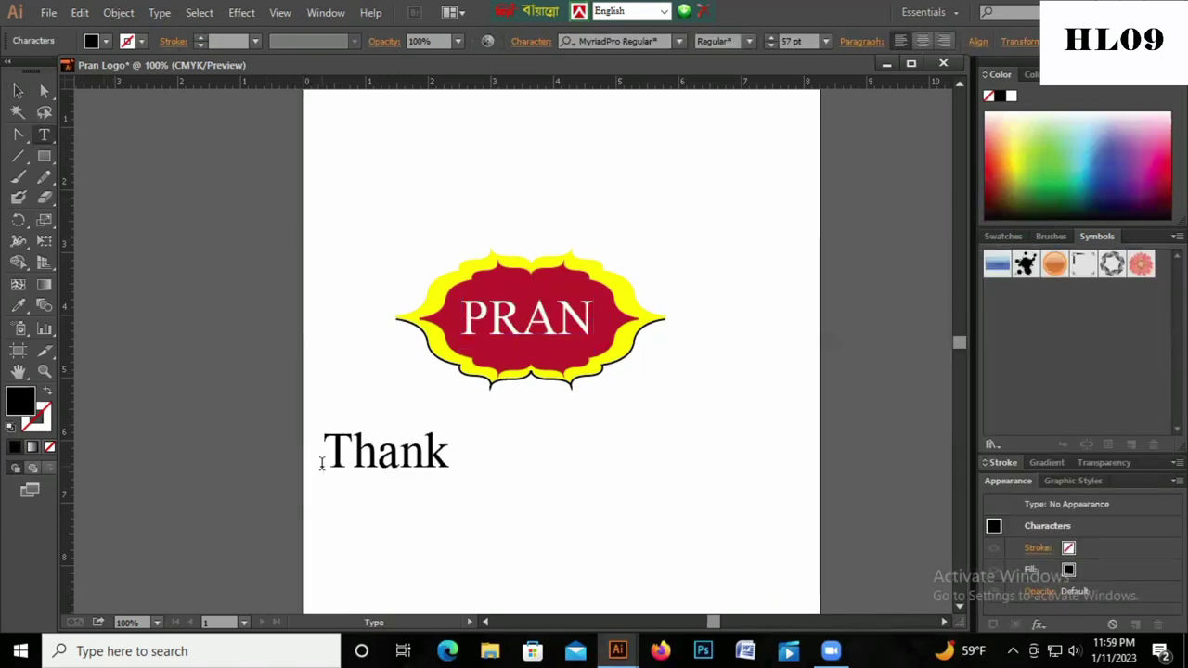
{"action": "type", "text": " For Watching"}
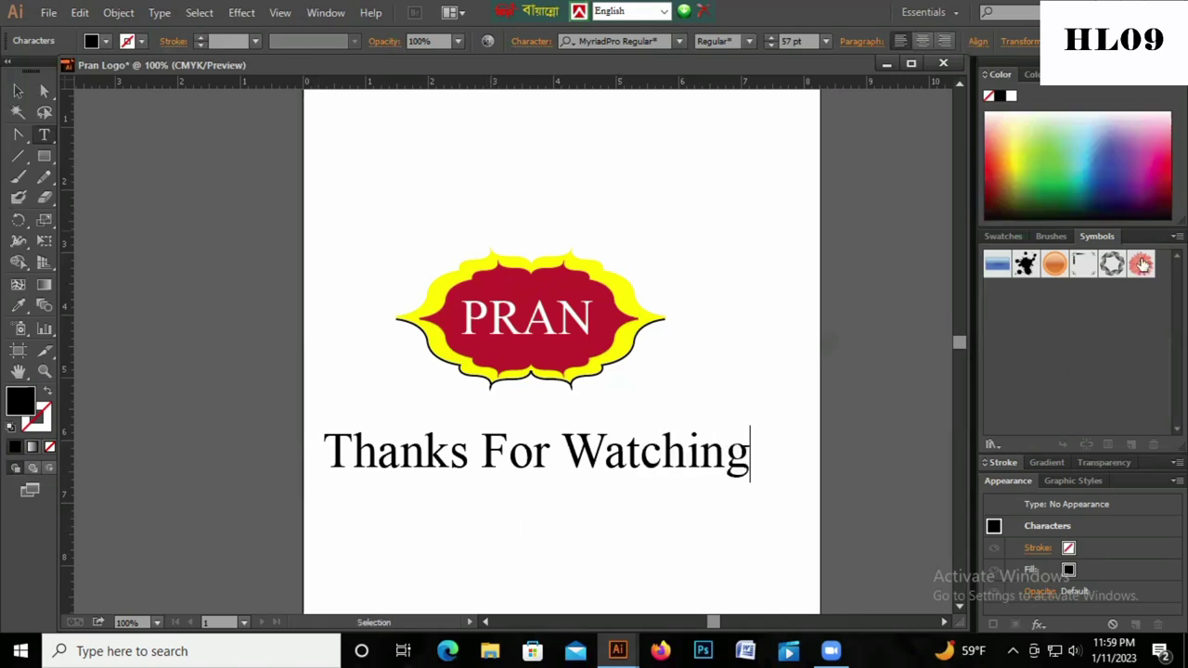
{"action": "mouse_move", "coordinate": [1141, 265]}
{"action": "left_mouse_down"}
{"action": "mouse_move", "coordinate": [520, 511]}
{"action": "mouse_move", "coordinate": [602, 587]}
{"action": "left_mouse_up"}
{"action": "key", "text": "v"}
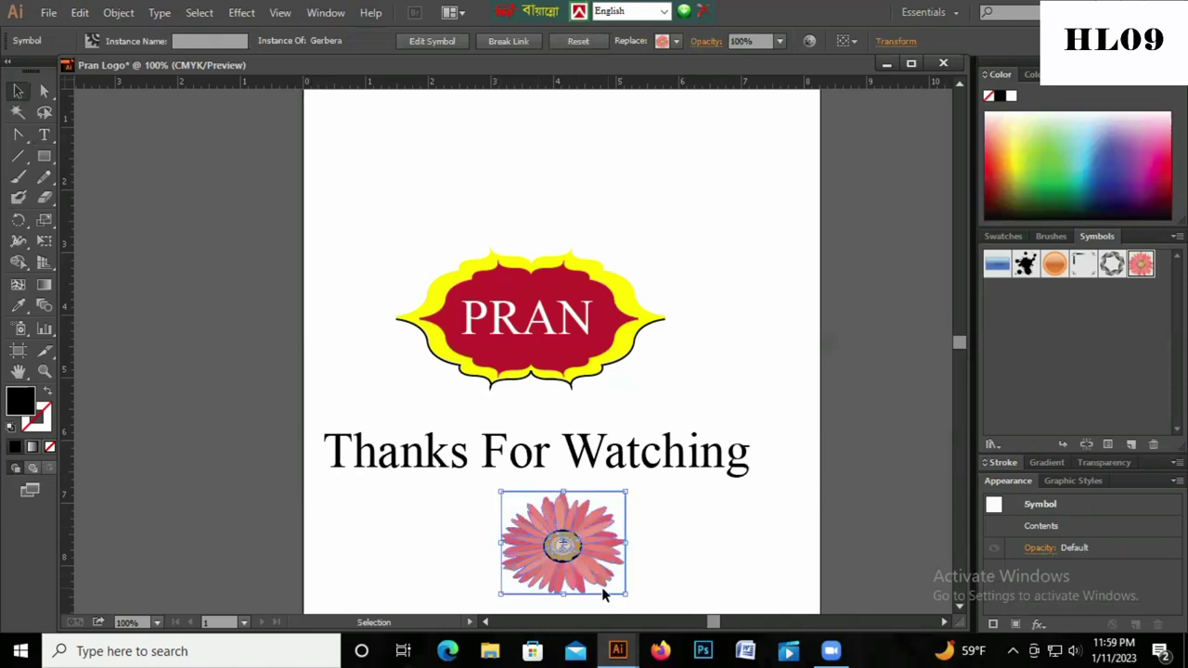
{"action": "left_click_drag", "start_coordinate": [520, 551], "coordinate": [538, 536]}
{"action": "left_click", "coordinate": [760, 577]}
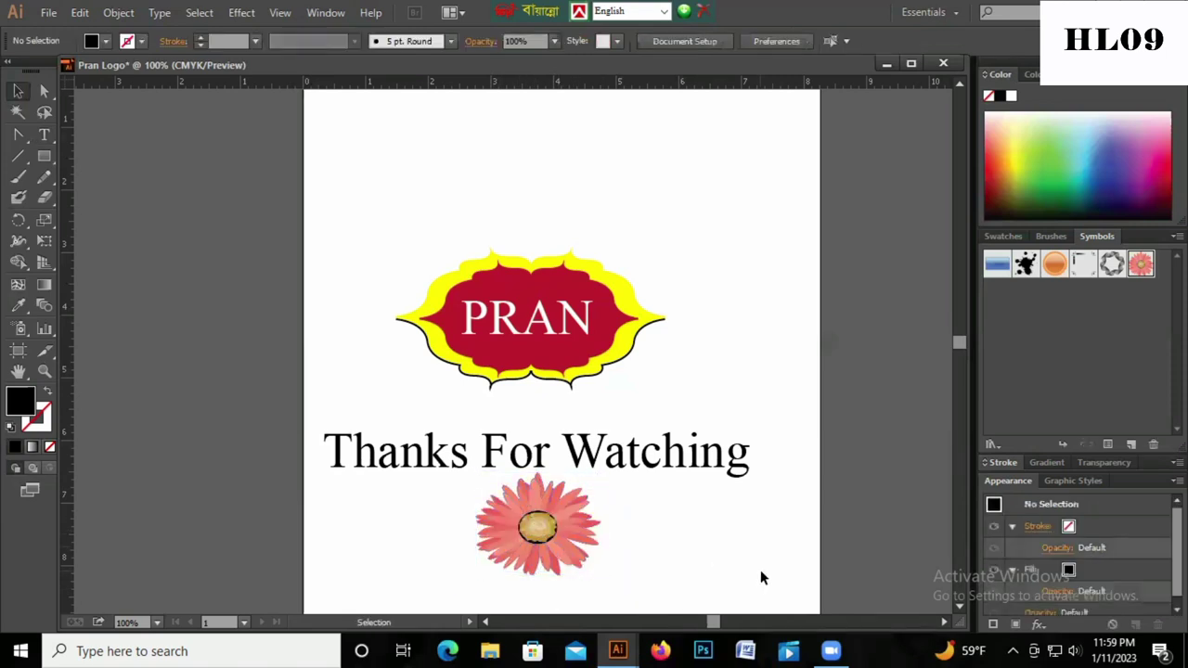
Step: Export the artwork through Save for Web as a Maximum-quality JPEG named Pran-Logo
{"action": "right_click", "coordinate": [214, 122]}
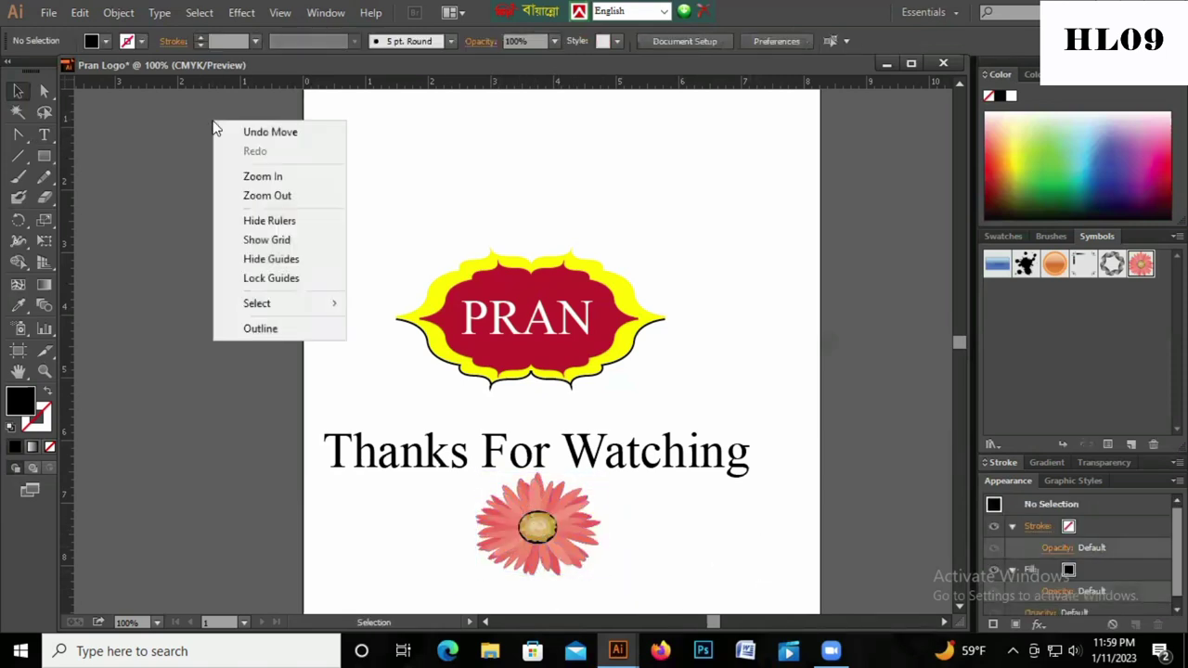
{"action": "left_click", "coordinate": [181, 127]}
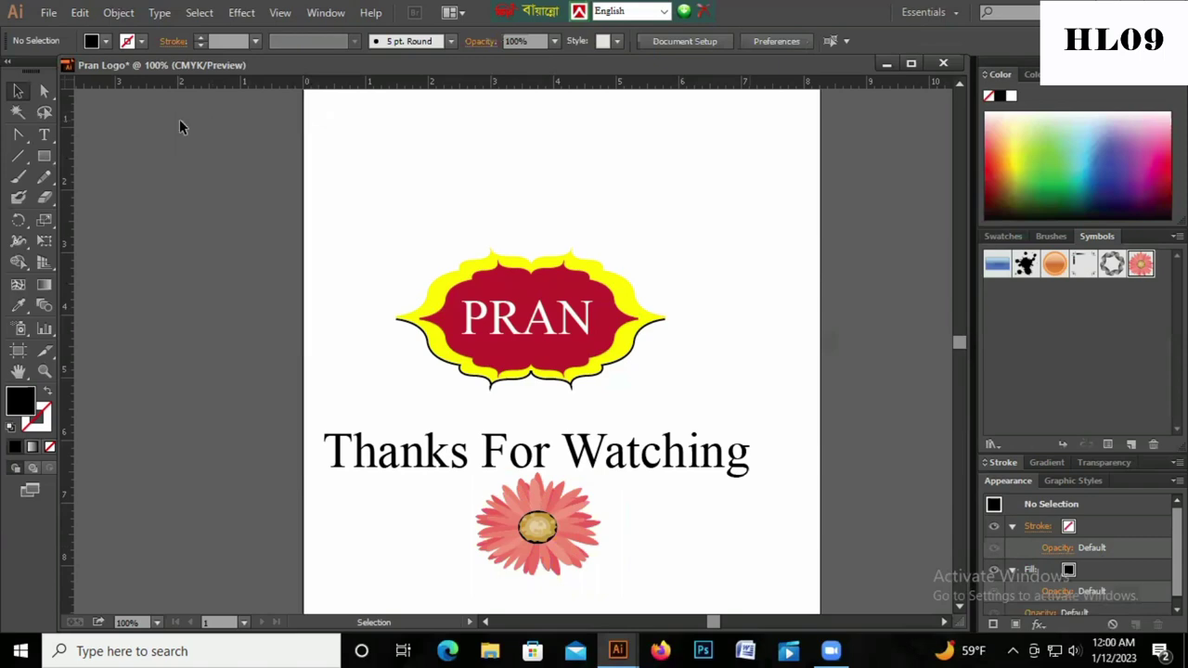
{"action": "left_click", "coordinate": [49, 13]}
{"action": "left_click", "coordinate": [172, 232]}
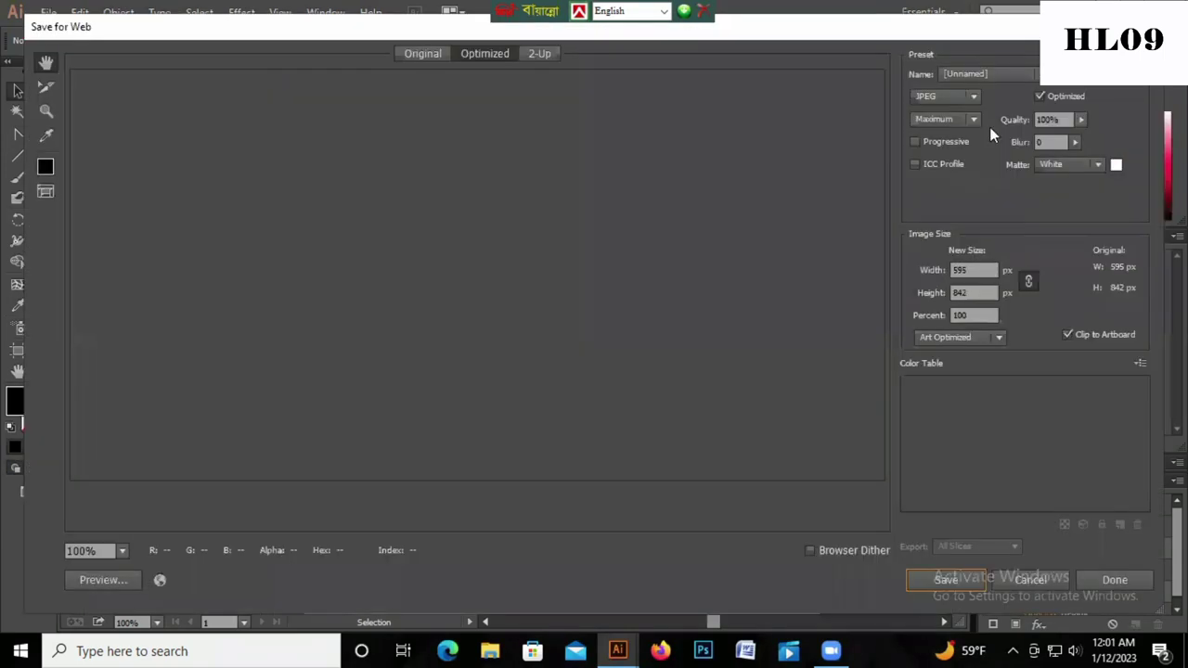
{"action": "left_click", "coordinate": [422, 54]}
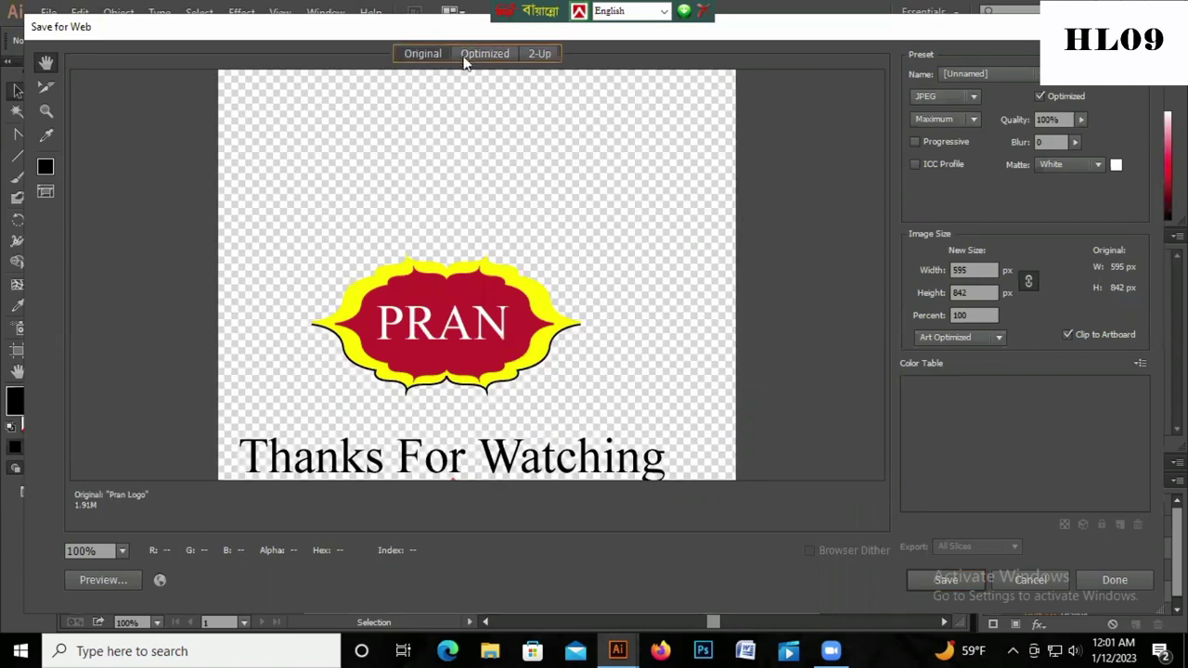
{"action": "left_click", "coordinate": [469, 54]}
{"action": "scroll", "coordinate": [515, 311], "scroll_direction": "down", "scroll_amount": 3}
{"action": "scroll", "coordinate": [496, 226], "scroll_direction": "down", "scroll_amount": 1}
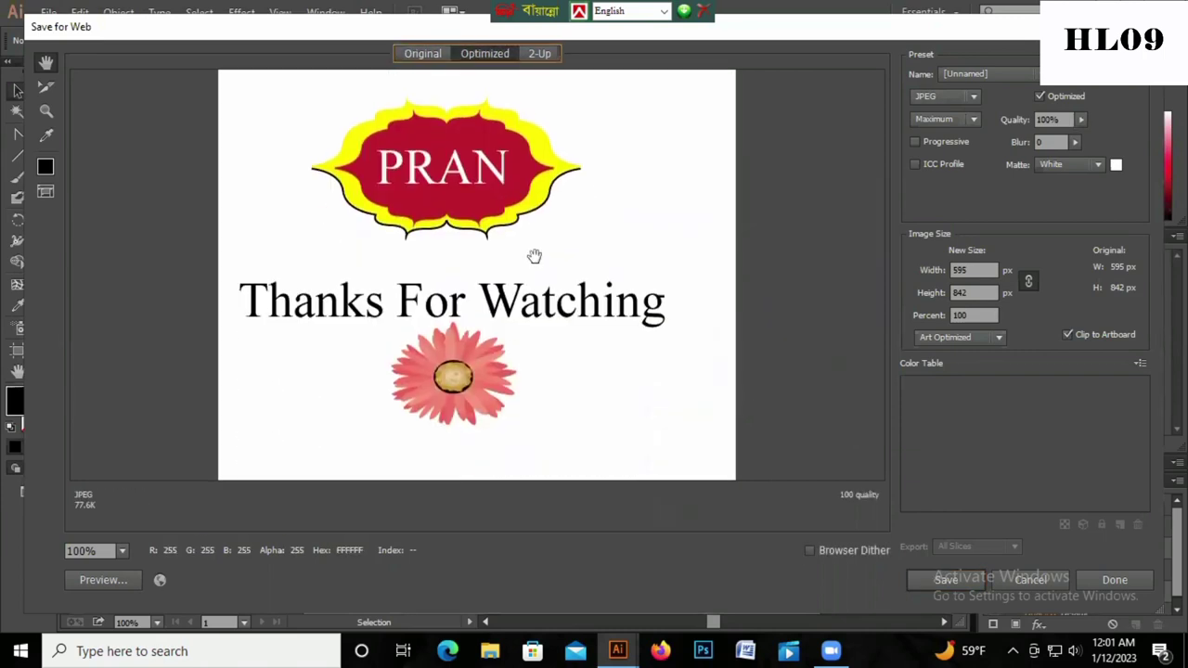
{"action": "left_click", "coordinate": [944, 579]}
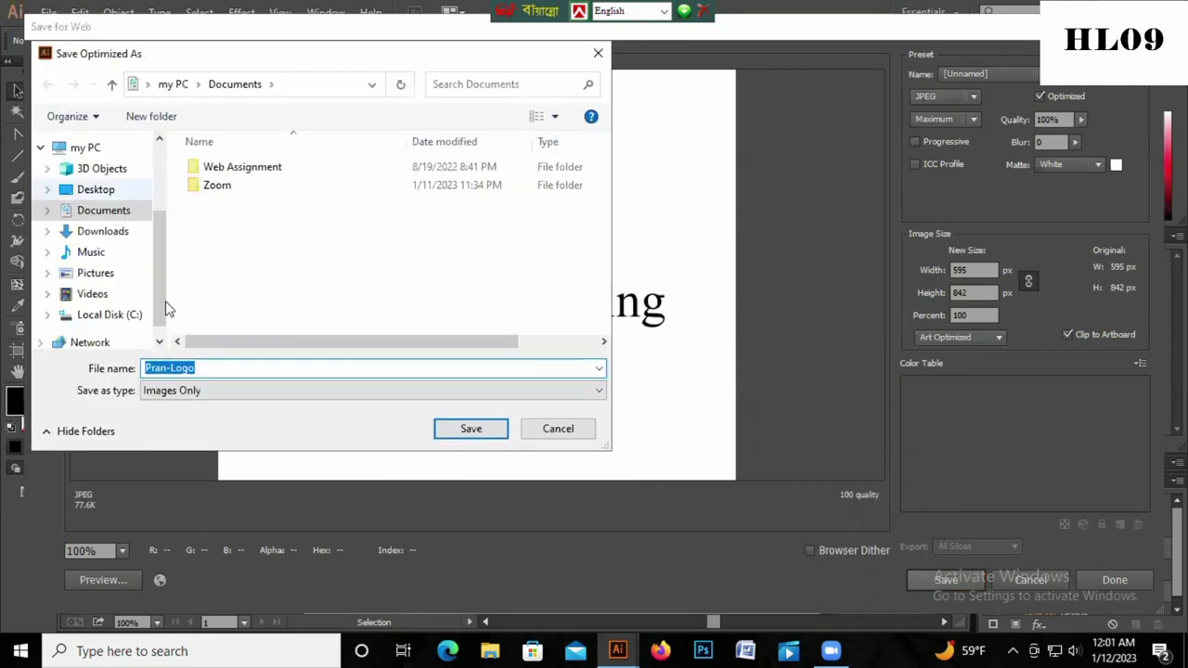
{"action": "left_click", "coordinate": [470, 428]}
Step: Close the document without saving and quit Illustrator
{"action": "left_click", "coordinate": [943, 63]}
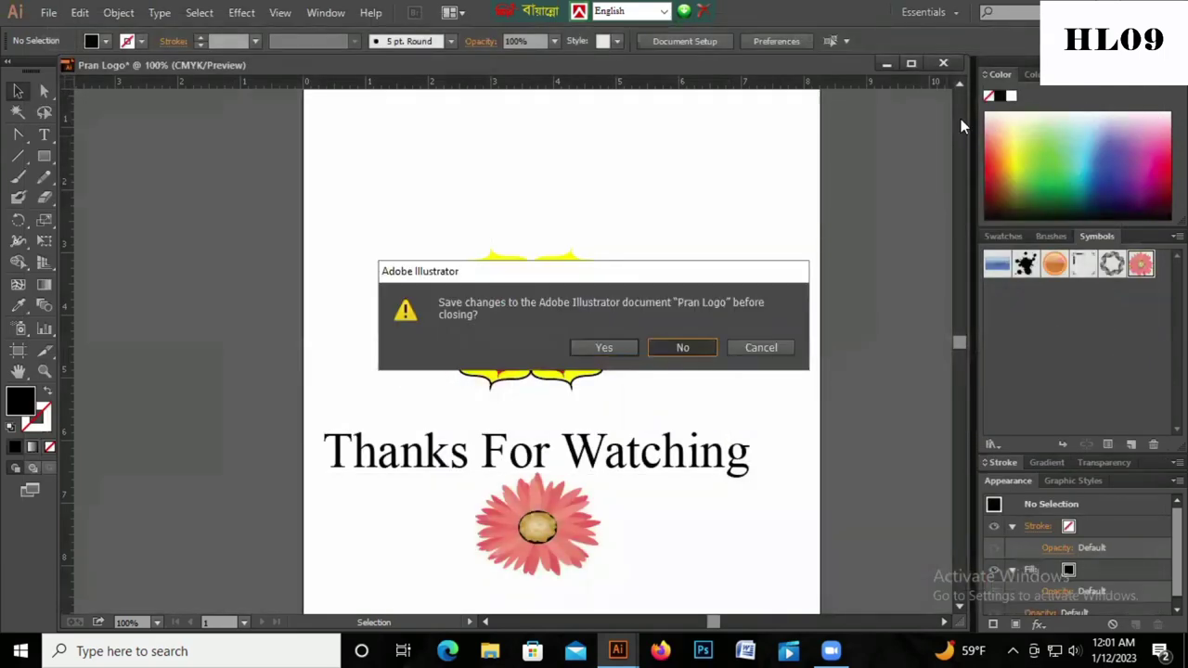
{"action": "key", "text": "n"}
{"action": "key", "text": "ctrl+q"}
{"action": "key", "text": "Return"}
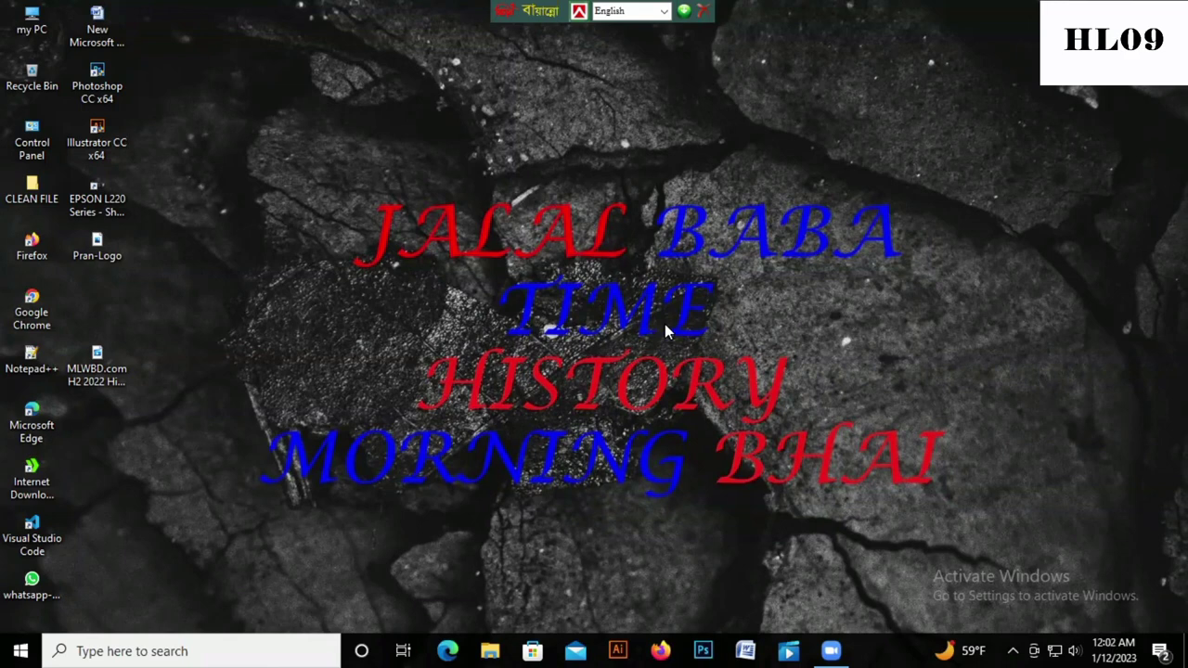
Step: Refresh the desktop and open the exported Pran-Logo.jpg
{"action": "right_click", "coordinate": [519, 247]}
{"action": "left_click", "coordinate": [557, 300]}
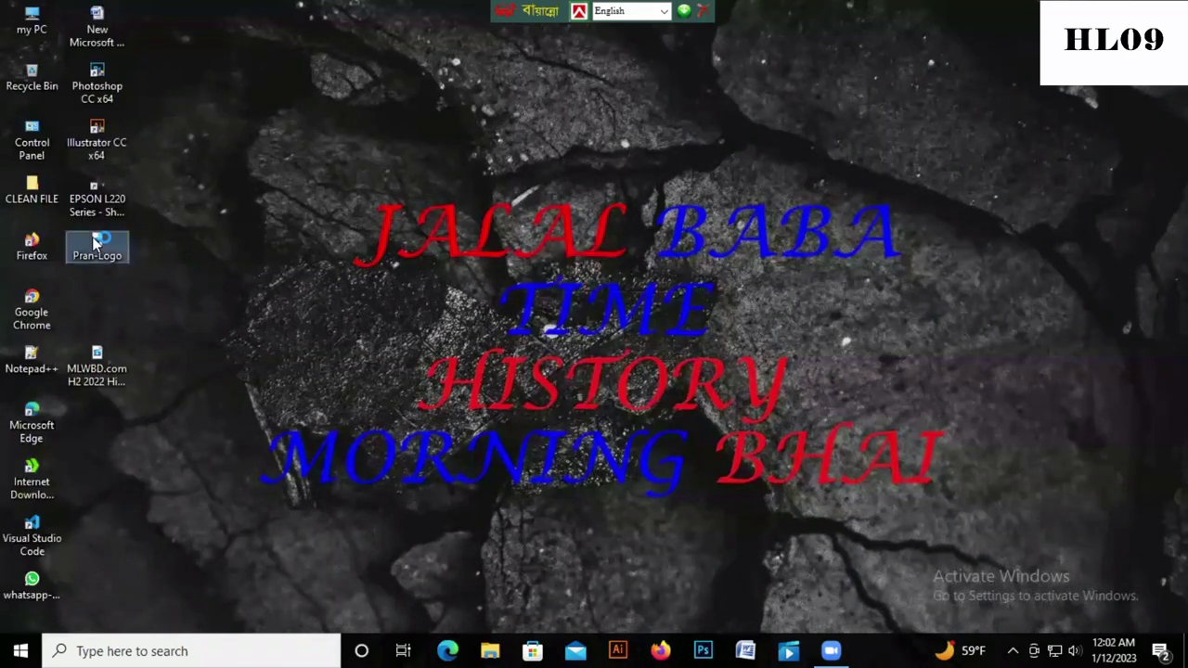
{"action": "double_click", "coordinate": [94, 243]}
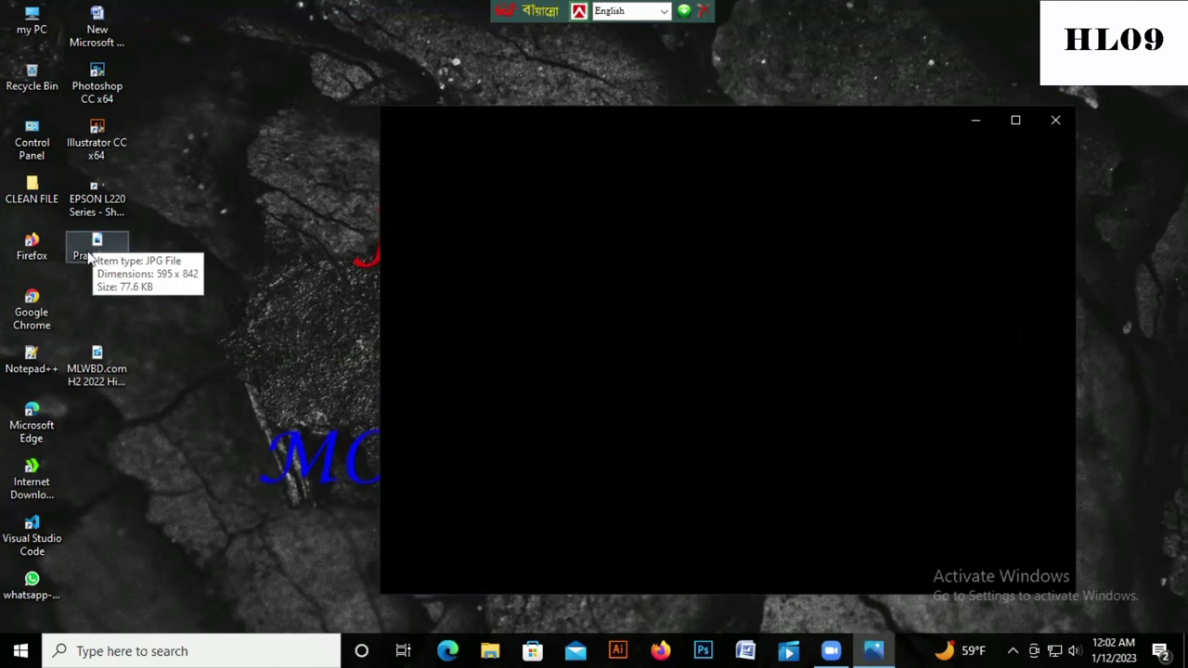